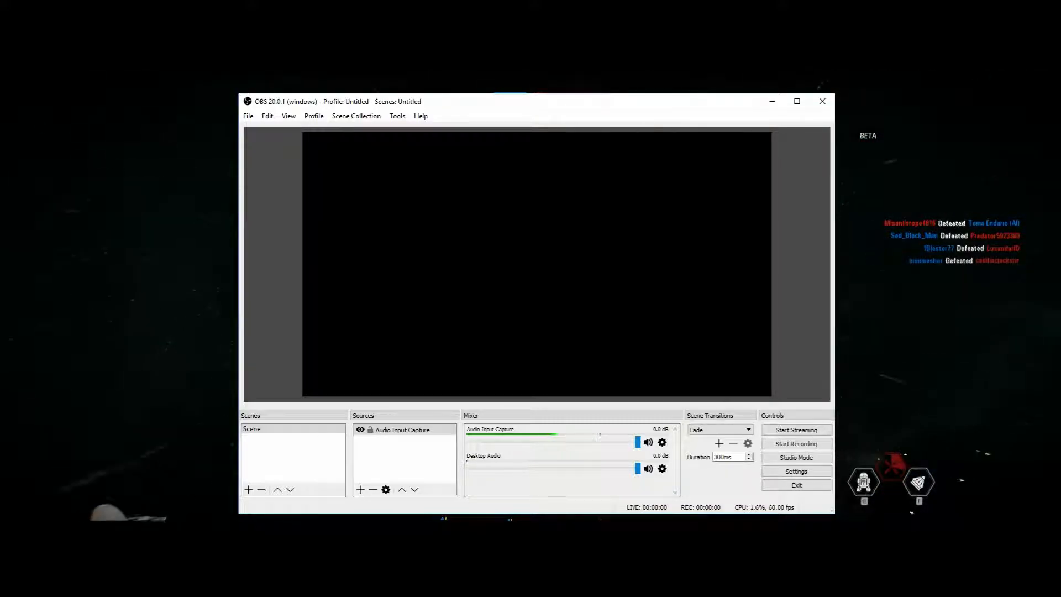
In the video settings, set the output (scaled) resolution to 1920x1080 and the common FPS value to 60.
{"action": "left_click", "coordinate": [795, 471]}
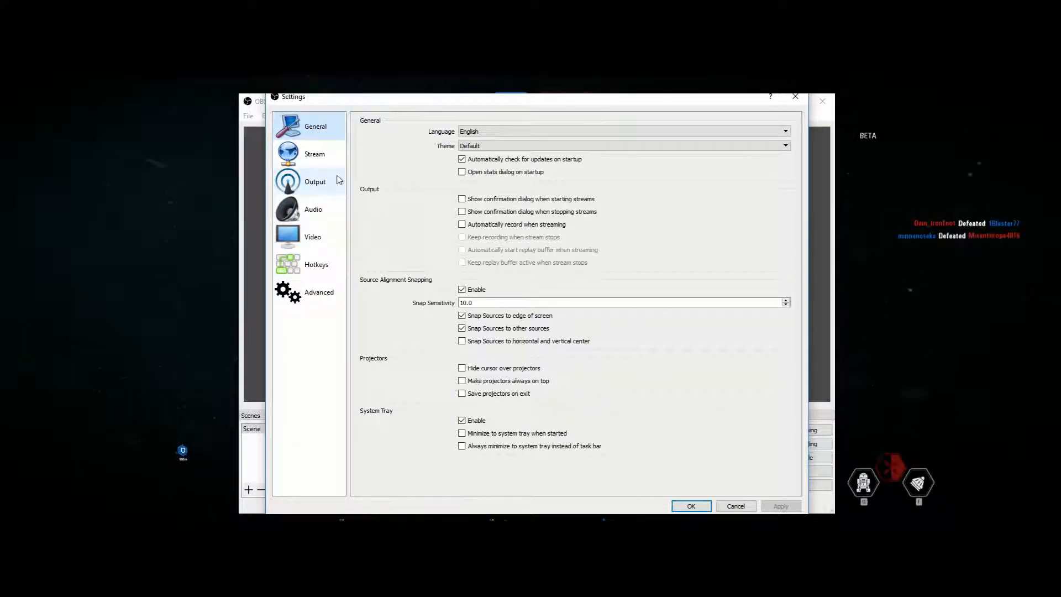
{"action": "left_click", "coordinate": [321, 183]}
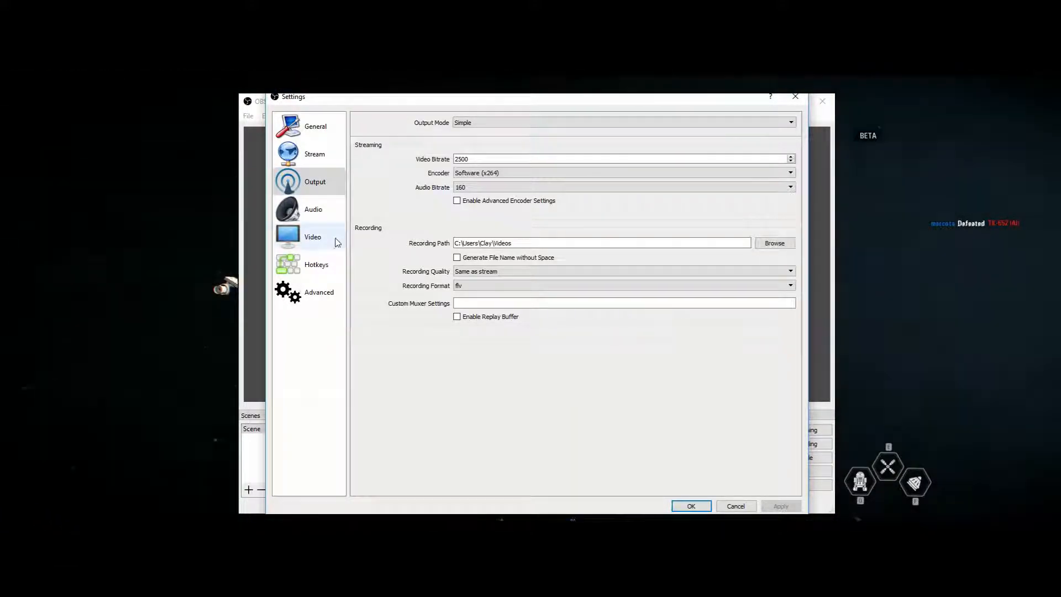
{"action": "left_click", "coordinate": [332, 239]}
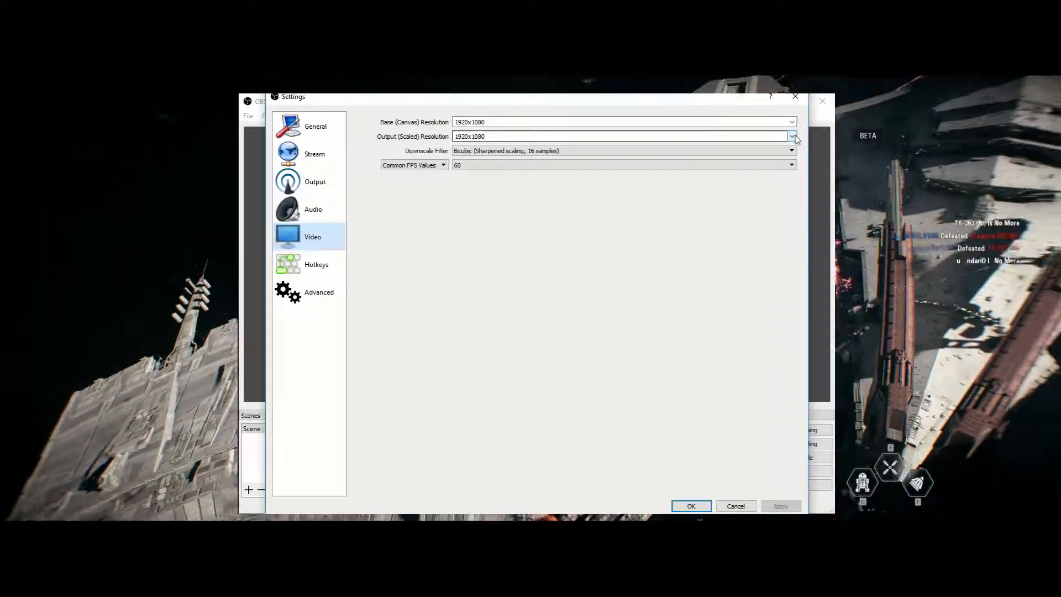
{"action": "left_click", "coordinate": [792, 137]}
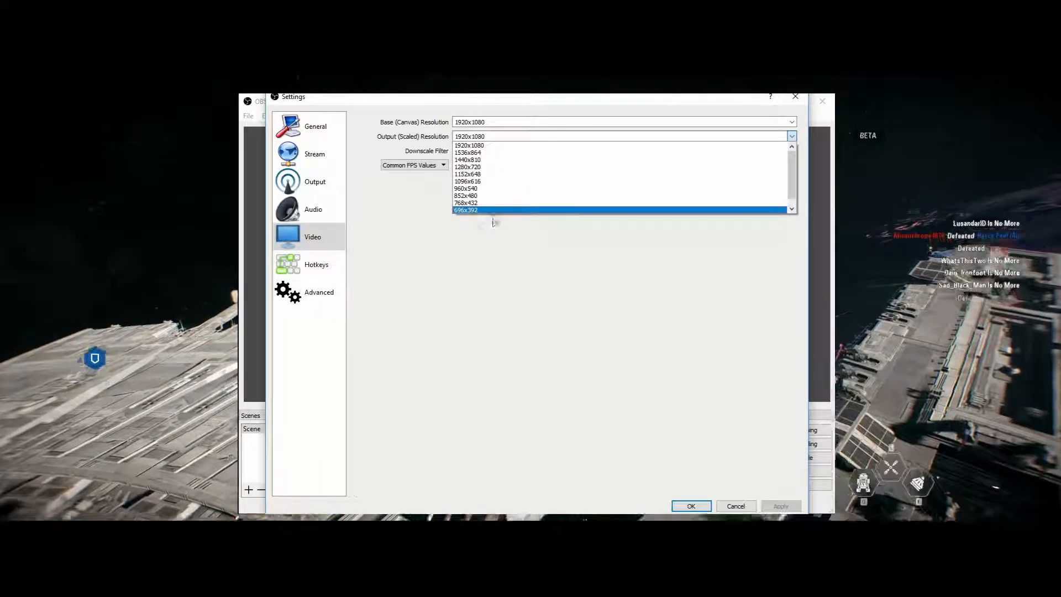
{"action": "left_click", "coordinate": [479, 147]}
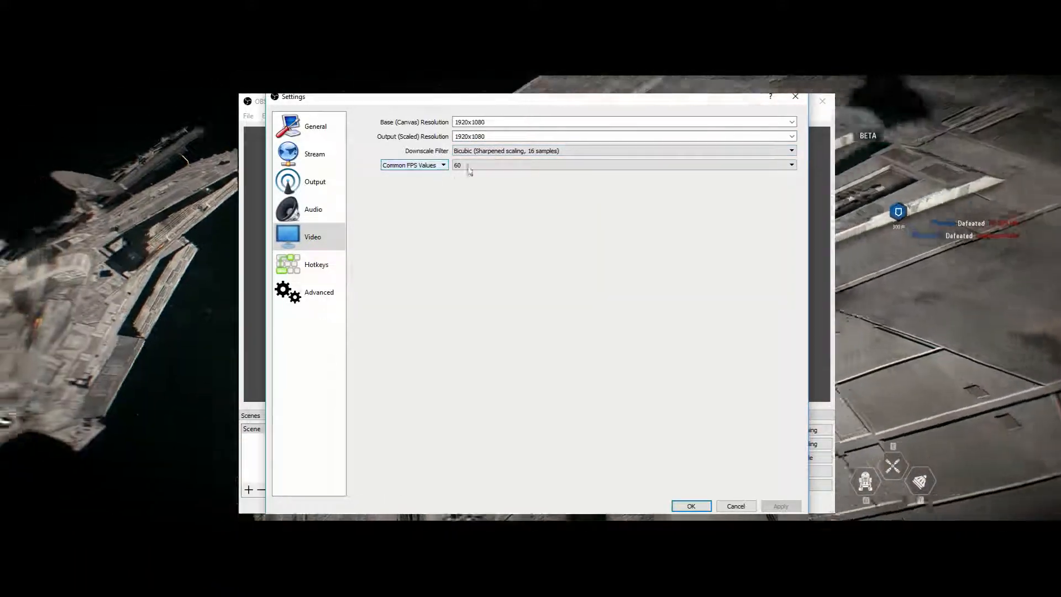
{"action": "left_click", "coordinate": [486, 166]}
{"action": "left_click", "coordinate": [486, 166]}
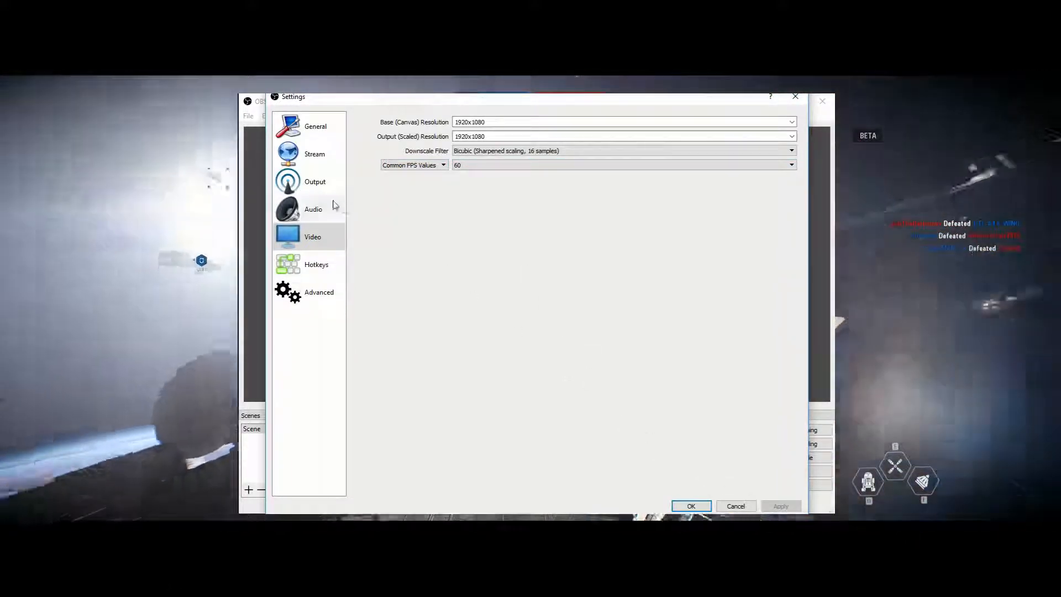
Review the available audio bitrates and streaming encoders in the simple output settings.
{"action": "left_click", "coordinate": [318, 190]}
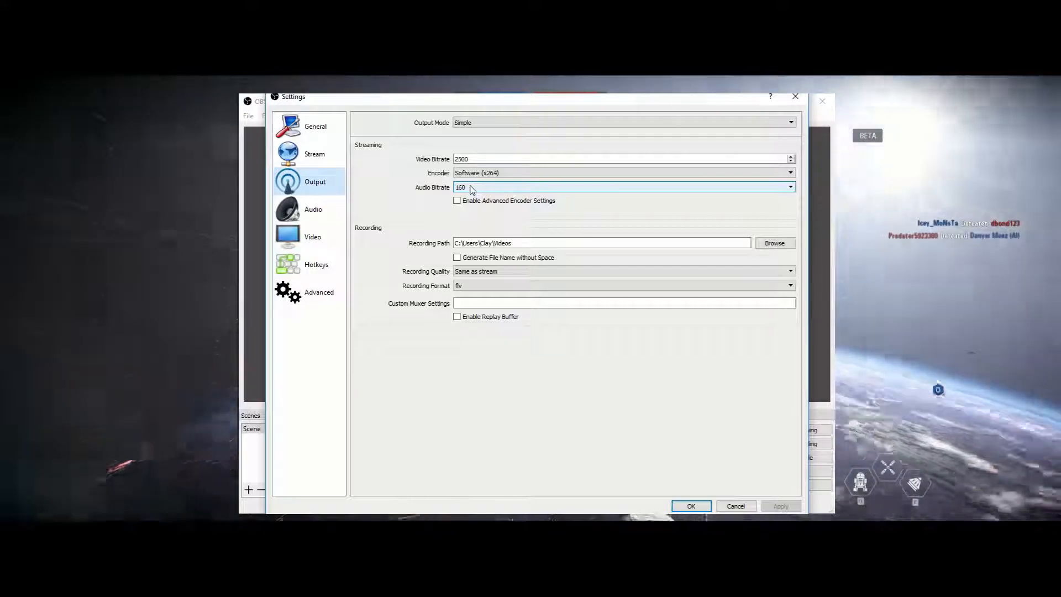
{"action": "left_click", "coordinate": [471, 188]}
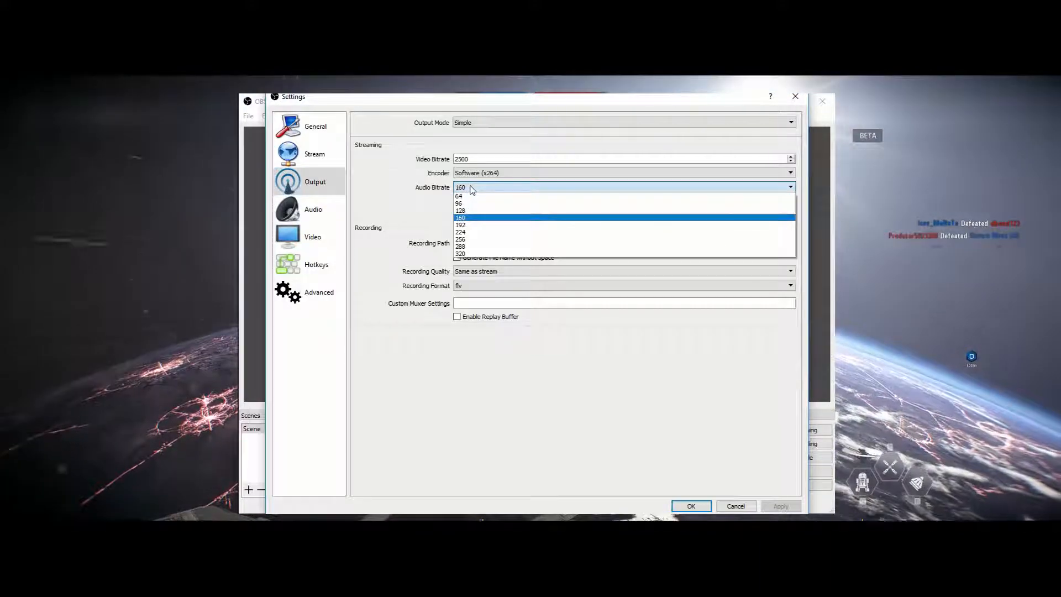
{"action": "left_click", "coordinate": [471, 188]}
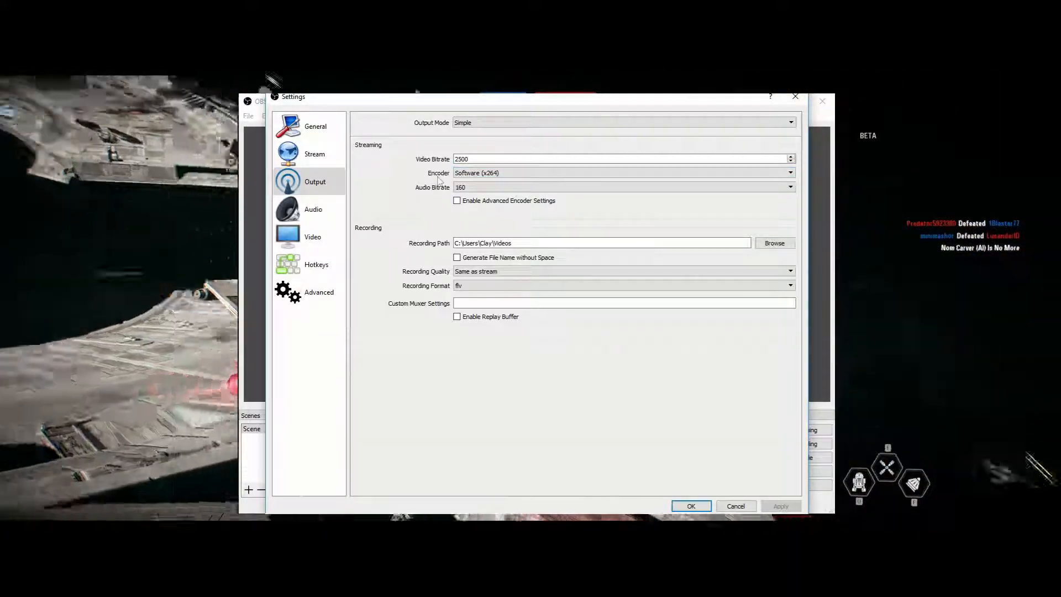
{"action": "left_click", "coordinate": [467, 173]}
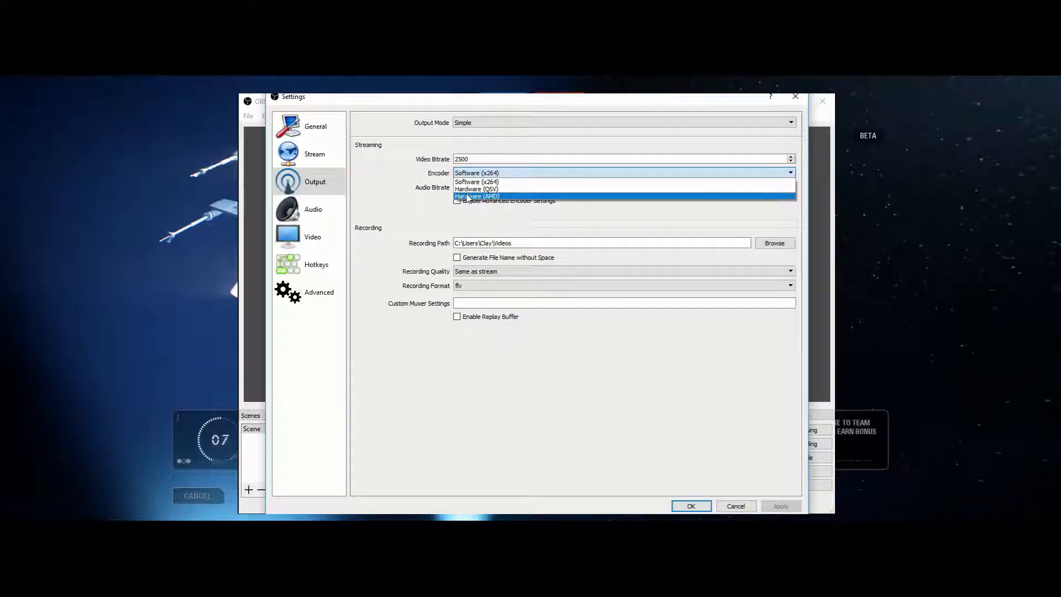
{"action": "left_click", "coordinate": [423, 194]}
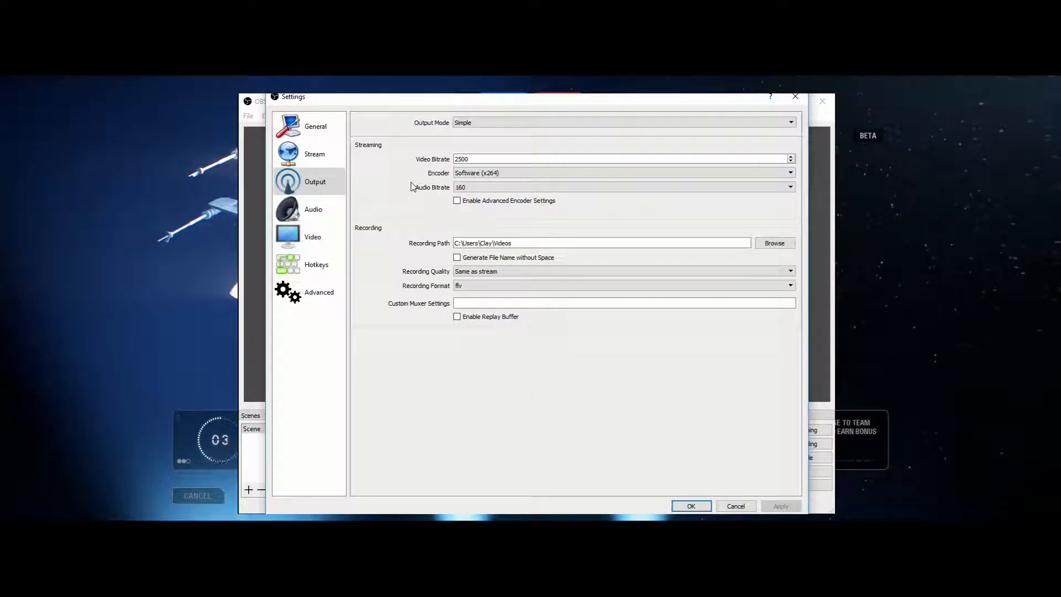
Switch the output mode to Advanced and display the streaming encoder choices.
{"action": "left_click", "coordinate": [468, 126]}
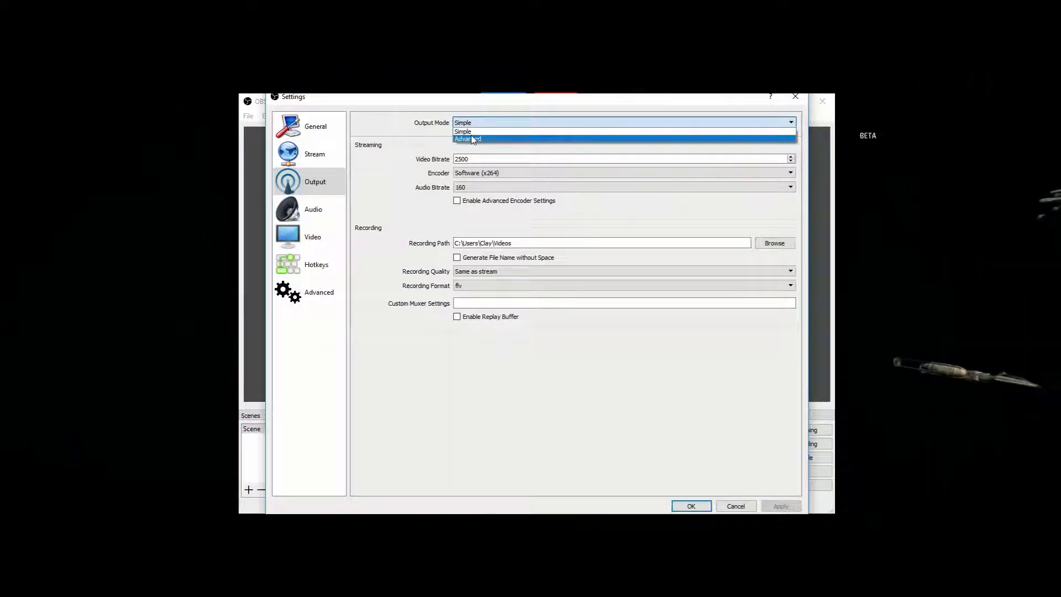
{"action": "left_click", "coordinate": [470, 137]}
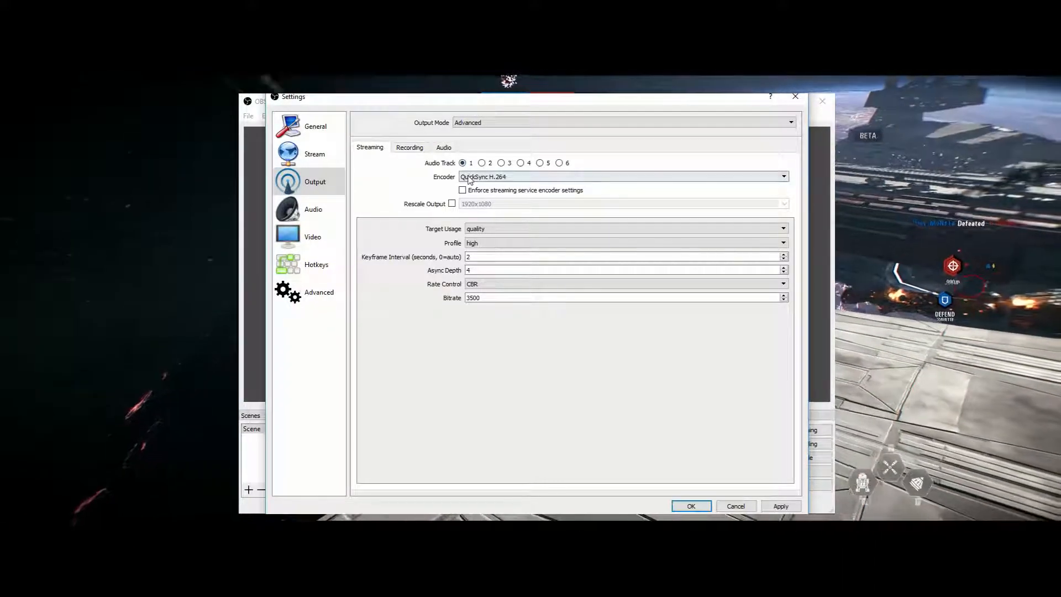
{"action": "left_click", "coordinate": [468, 176]}
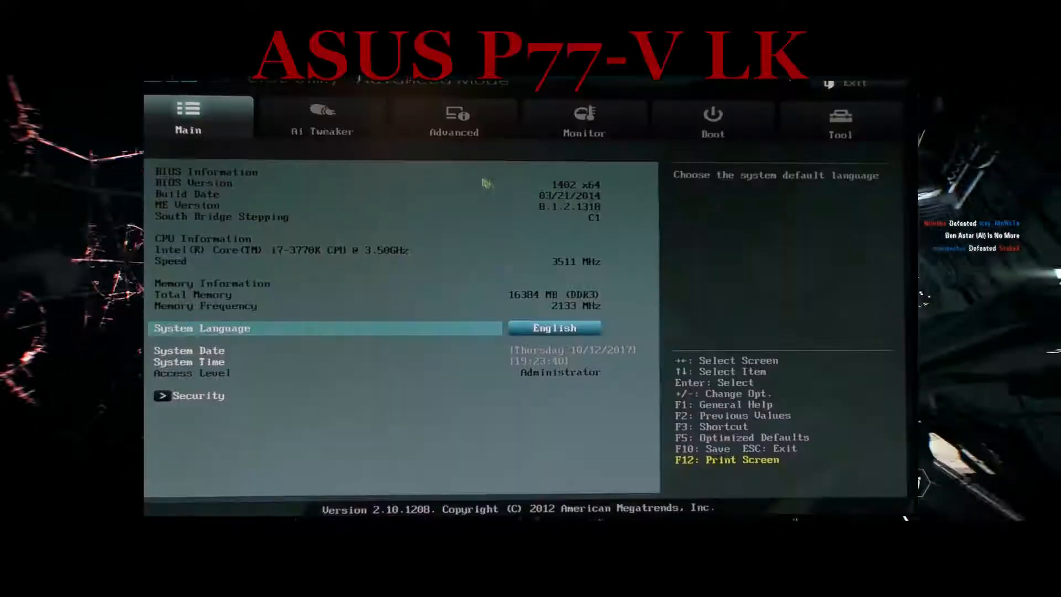
In the ASUS BIOS advanced settings, open Graphics Configuration under System Agent Configuration.
{"action": "left_click", "coordinate": [440, 135]}
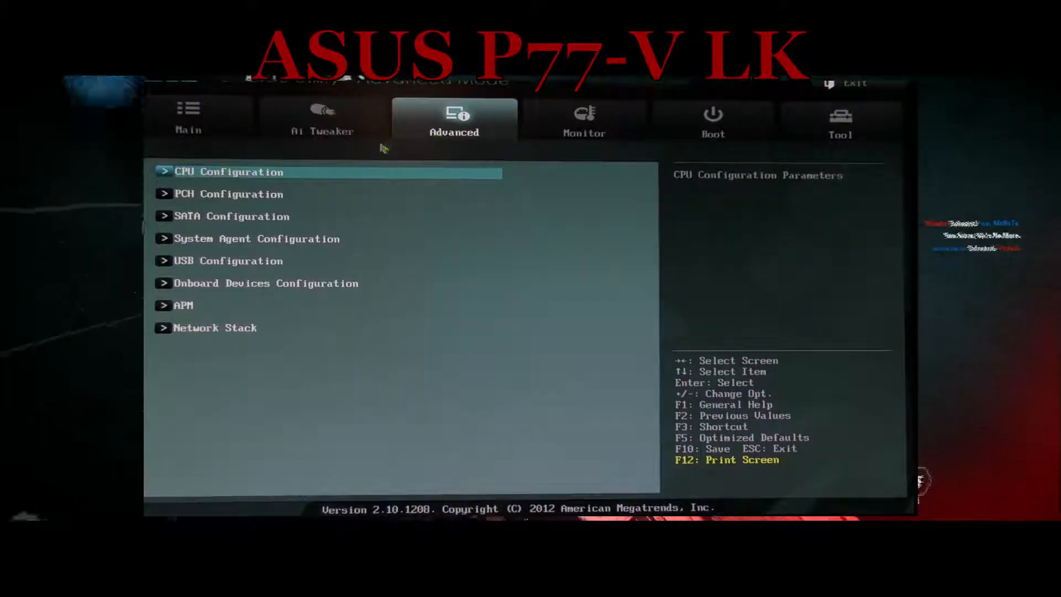
{"action": "left_click", "coordinate": [266, 243]}
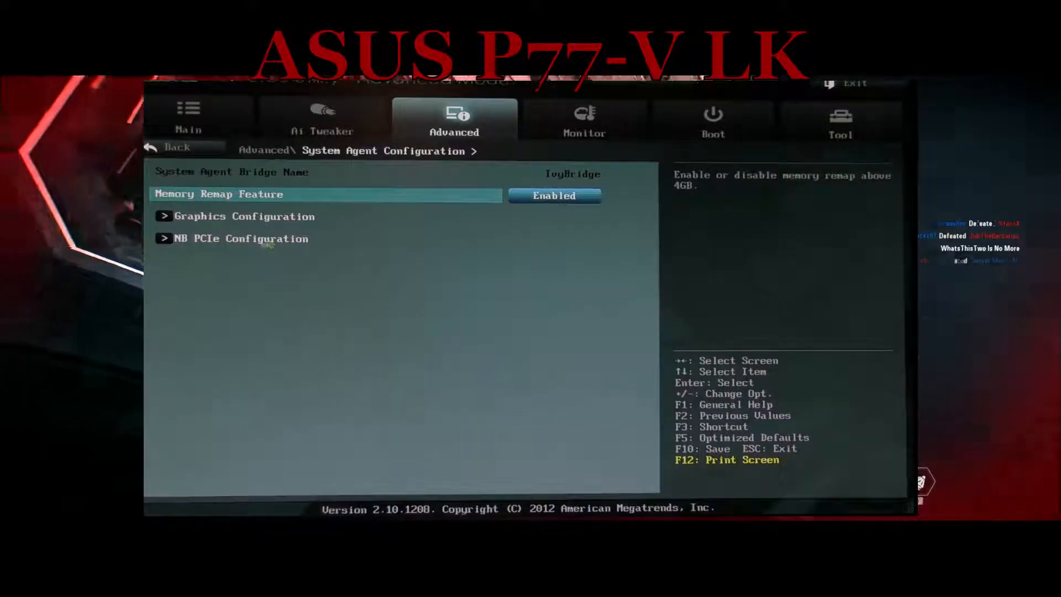
{"action": "left_click", "coordinate": [269, 221]}
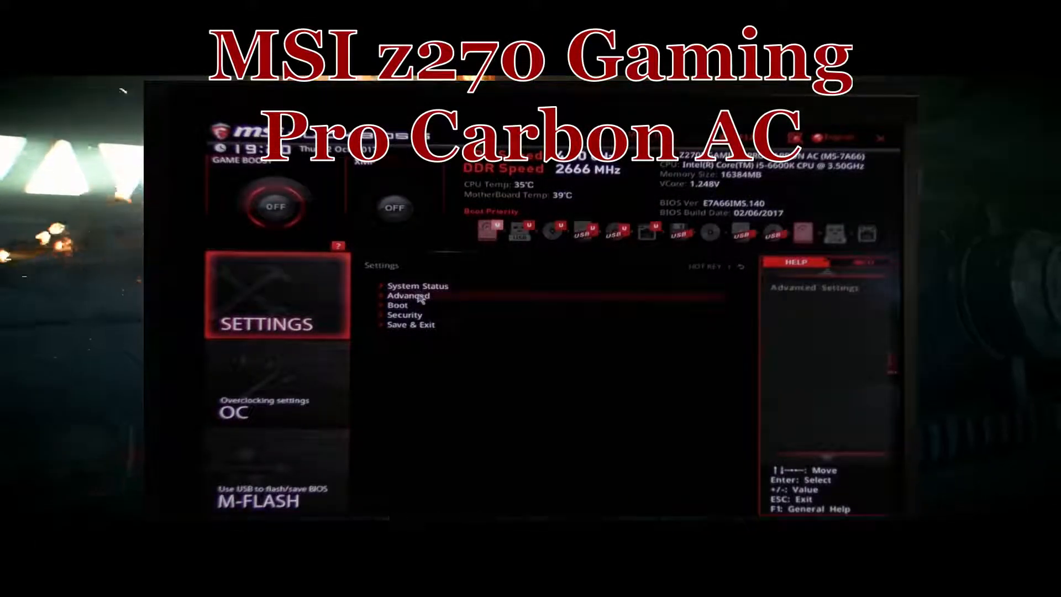
In the MSI BIOS advanced settings, open Integrated Graphics Configuration.
{"action": "left_click", "coordinate": [420, 298]}
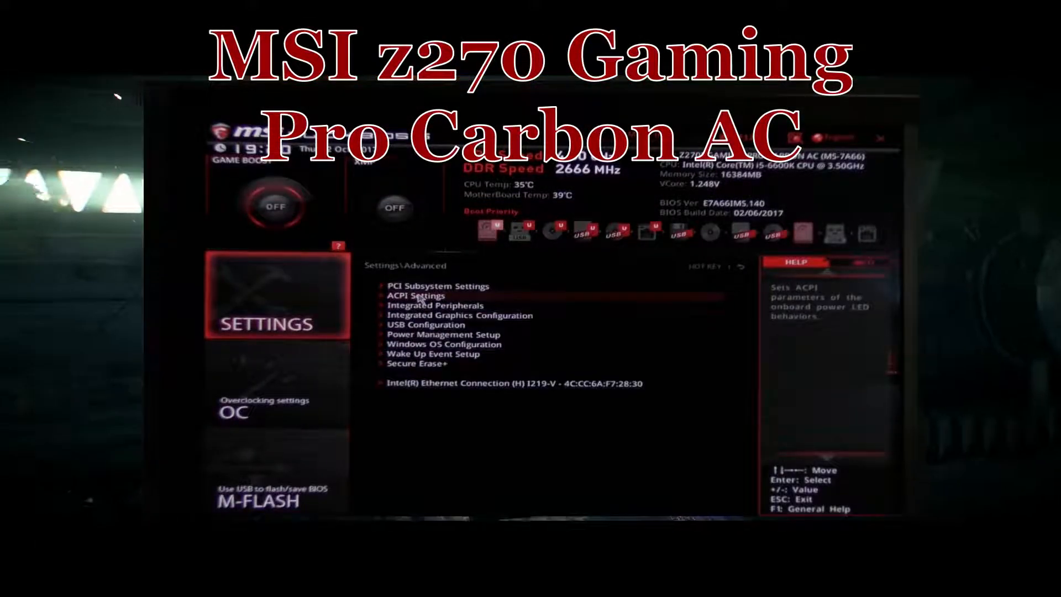
{"action": "left_click", "coordinate": [435, 316]}
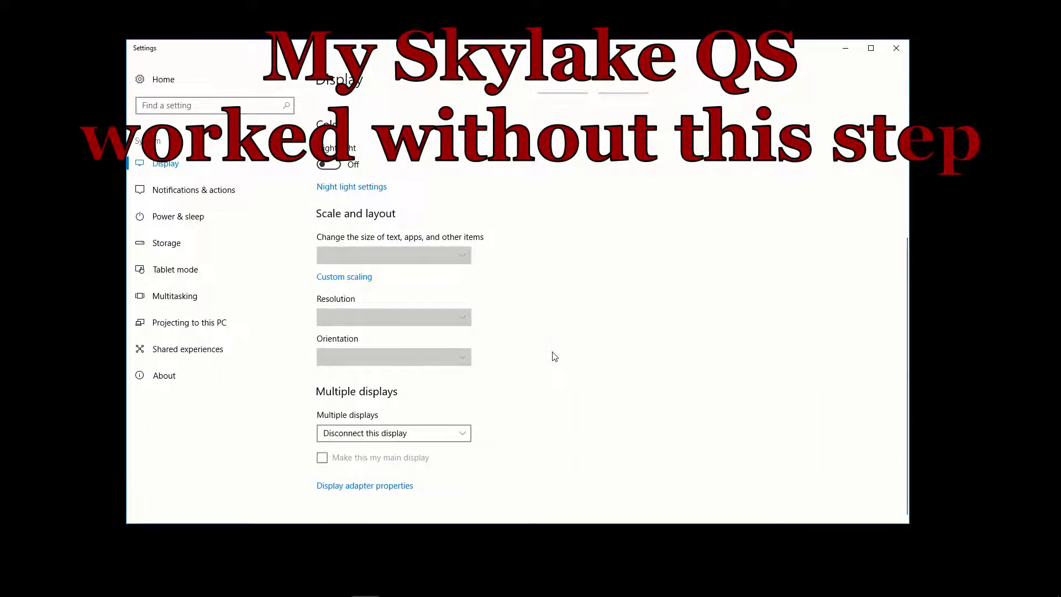
In Windows display settings, extend the desktop to the disconnected display and check its adapter properties for the Intel graphics adapter.
{"action": "left_click", "coordinate": [459, 433]}
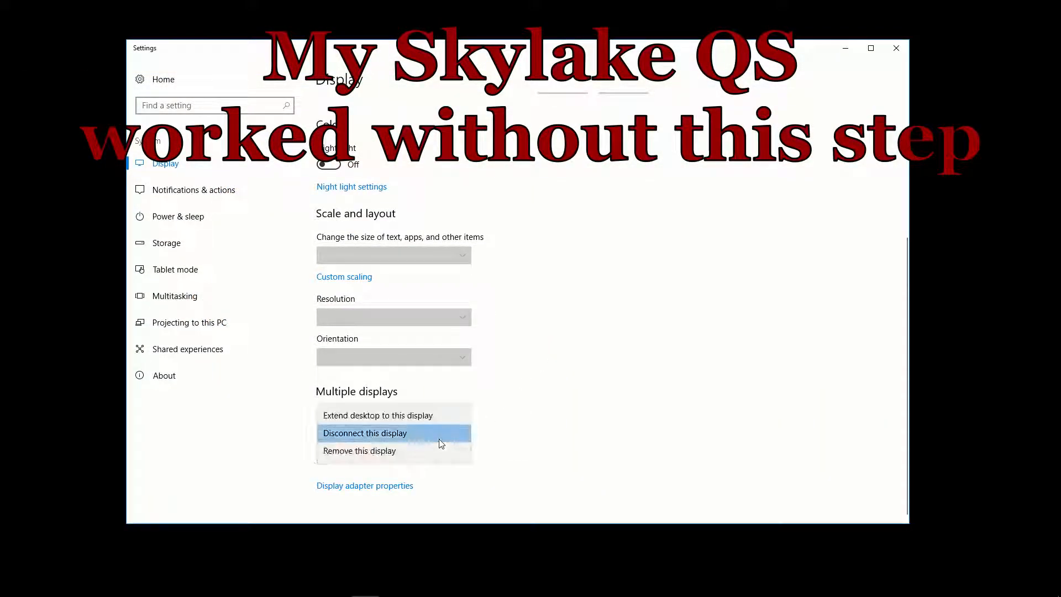
{"action": "left_click", "coordinate": [435, 420]}
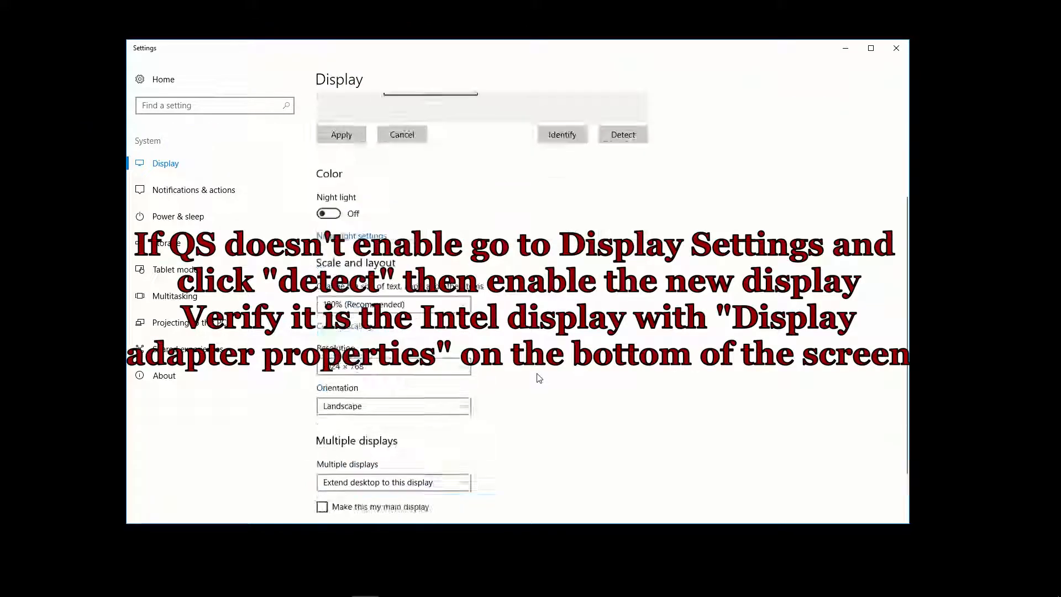
{"action": "left_click", "coordinate": [392, 486]}
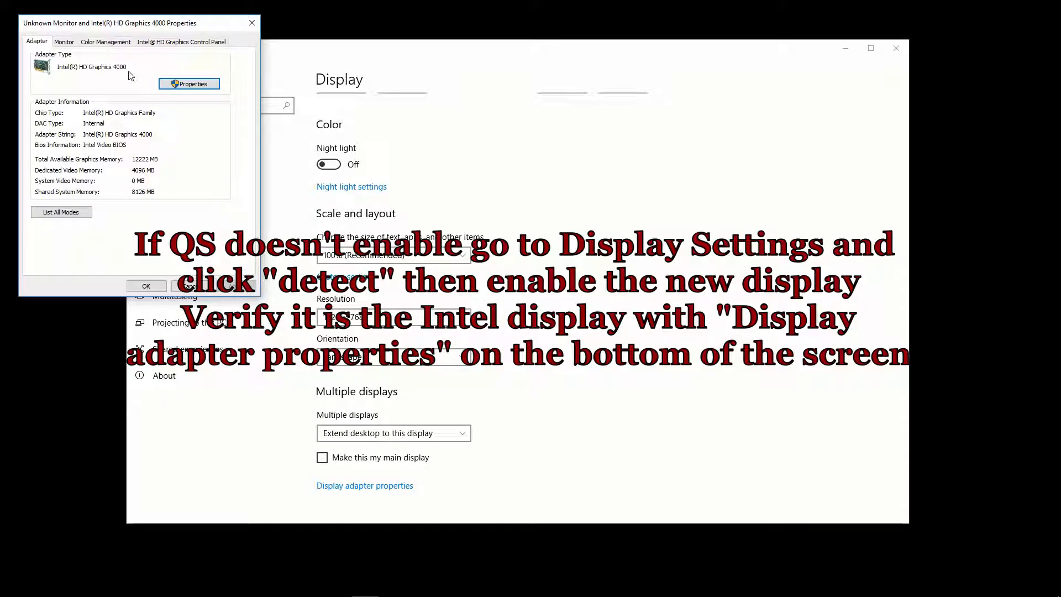
{"action": "left_click", "coordinate": [163, 286]}
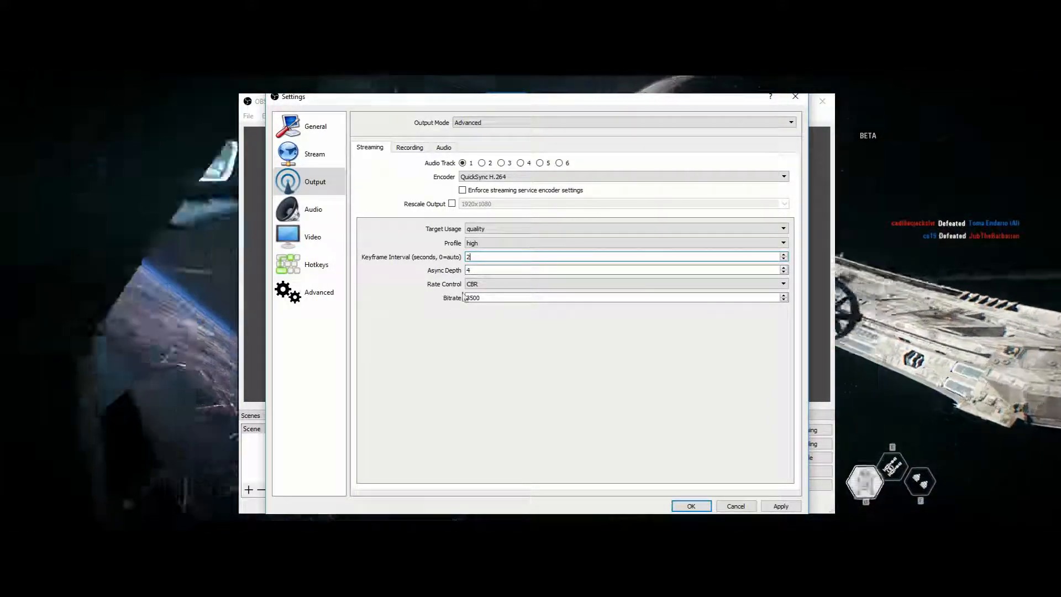
Set the QuickSync H.264 streaming encoder's rate control to CBR in OBS, and review its bitrate and the encoder choices.
{"action": "left_click", "coordinate": [472, 285]}
{"action": "left_click", "coordinate": [473, 288]}
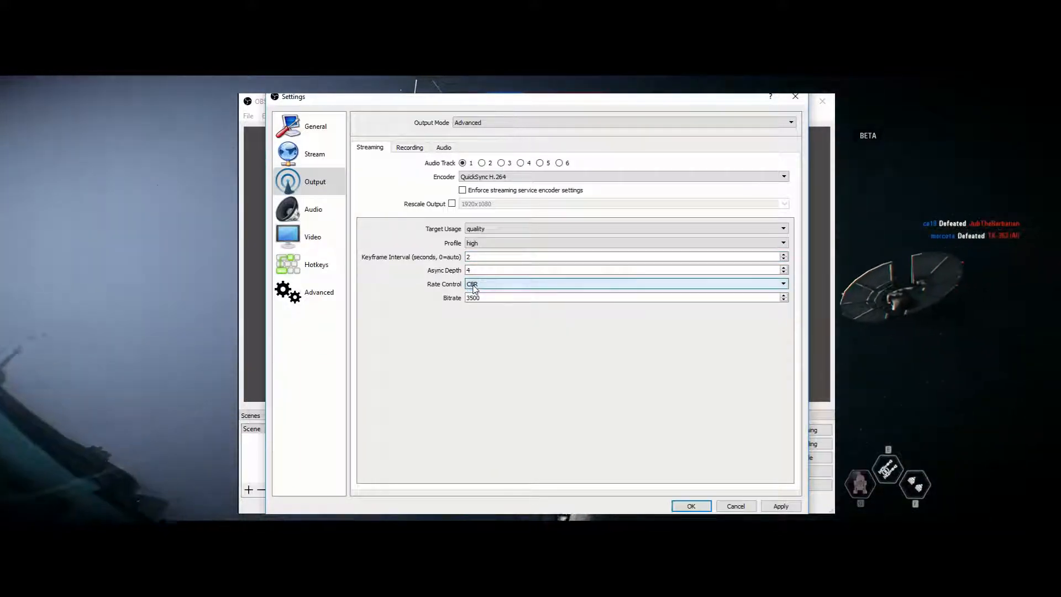
{"action": "left_click", "coordinate": [496, 296]}
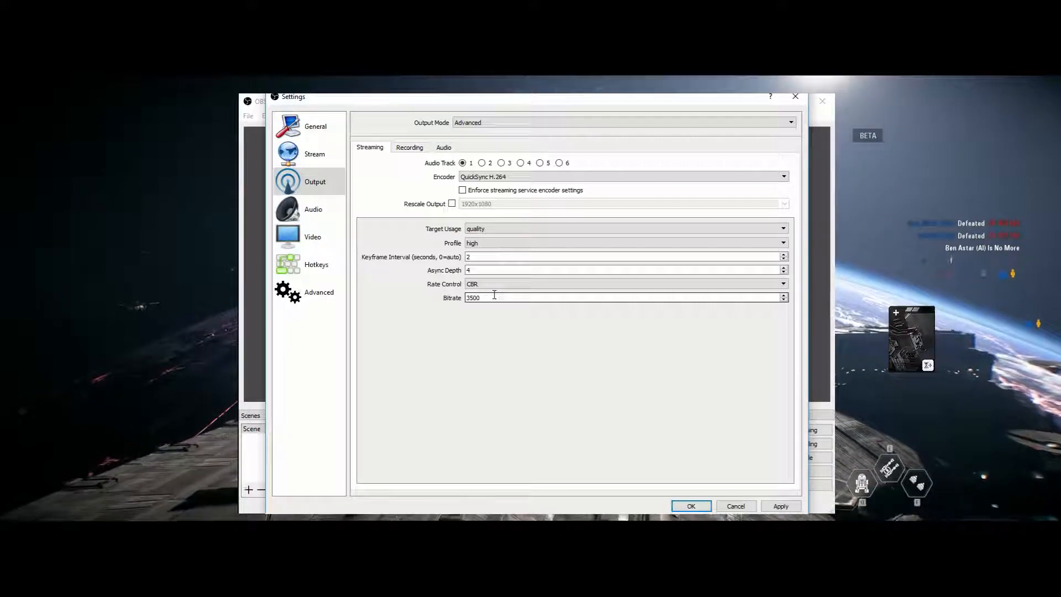
{"action": "left_click", "coordinate": [494, 176]}
{"action": "left_click", "coordinate": [493, 176]}
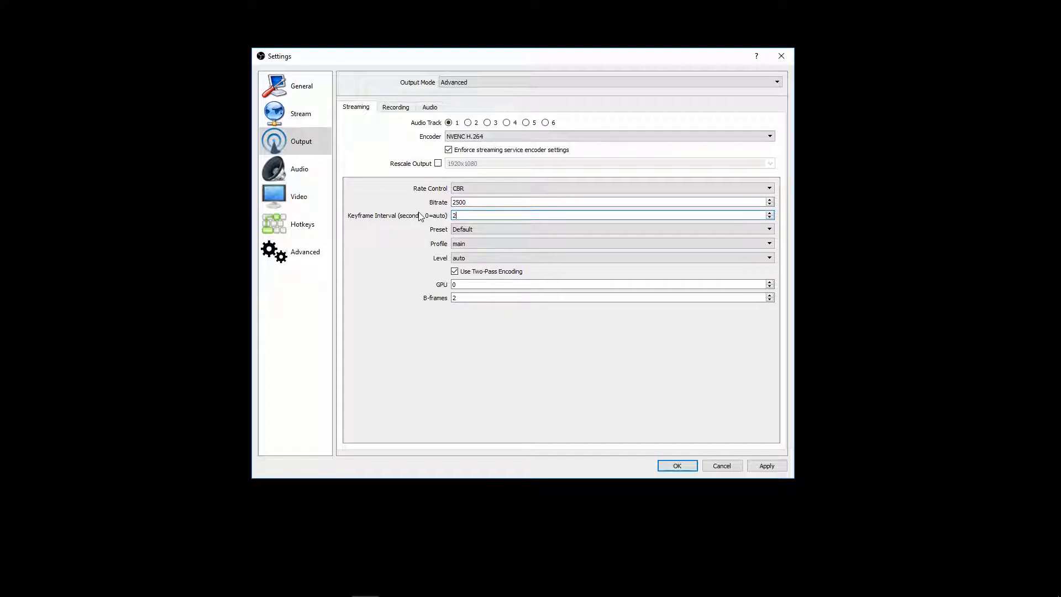
Configure the NVENC H.264 streaming encoder with the High Quality preset, high profile and level 5.1.
{"action": "left_click", "coordinate": [466, 228]}
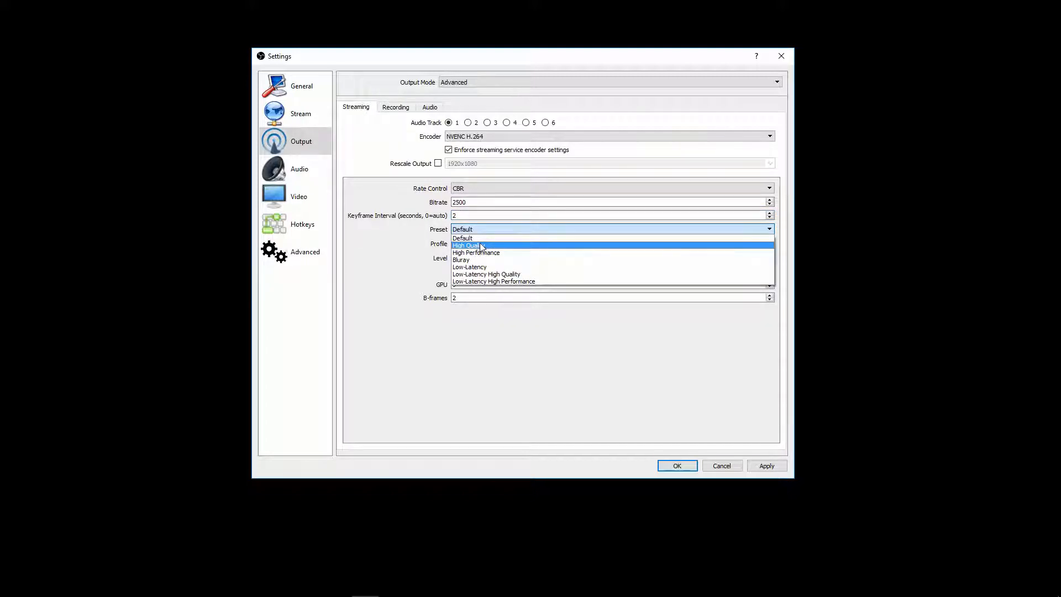
{"action": "left_click", "coordinate": [480, 245]}
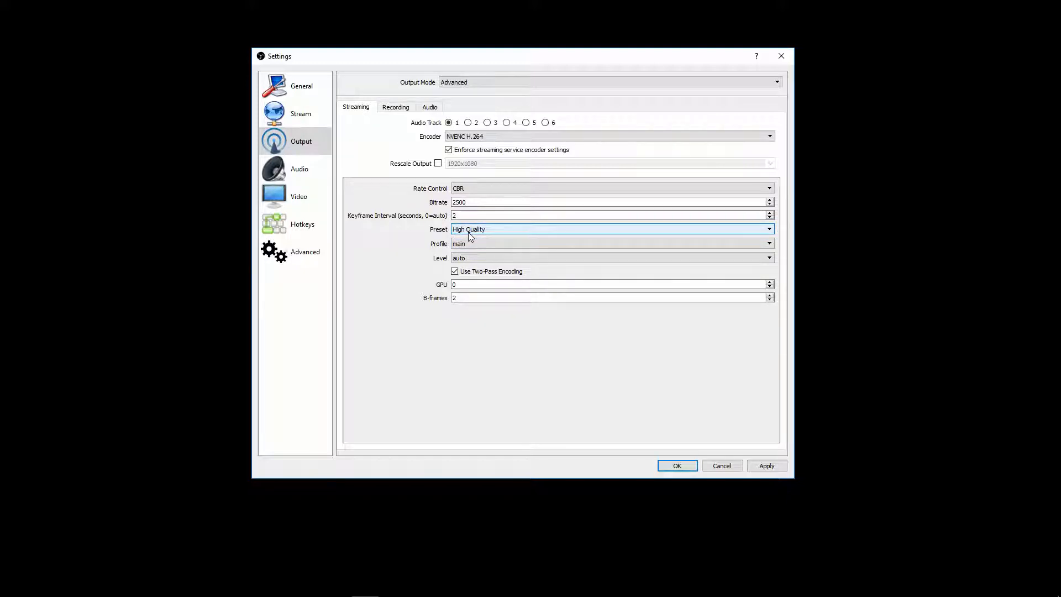
{"action": "left_click", "coordinate": [468, 243]}
{"action": "left_click", "coordinate": [474, 255]}
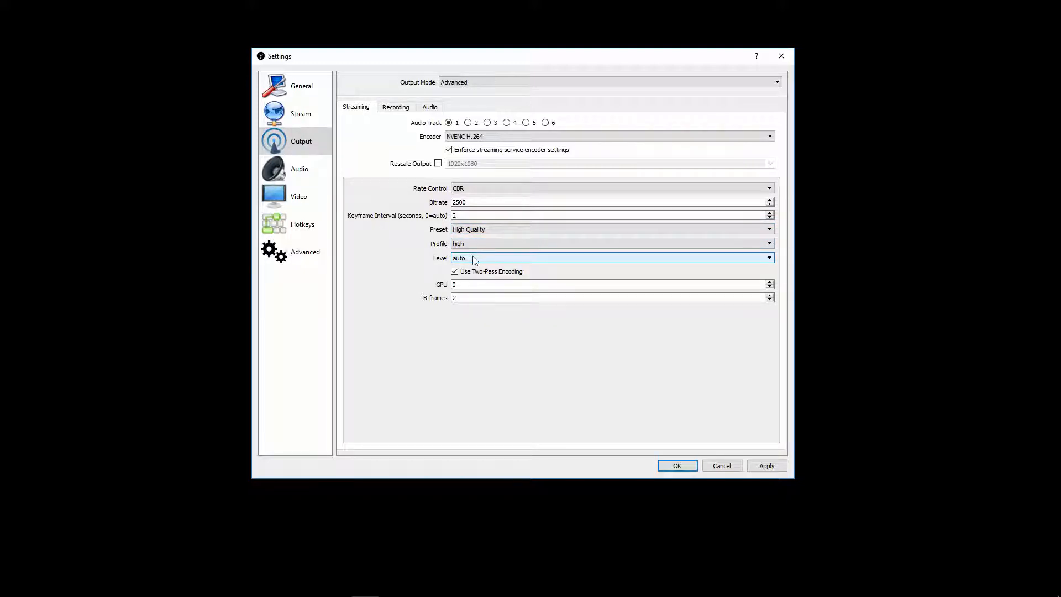
{"action": "left_click", "coordinate": [474, 259]}
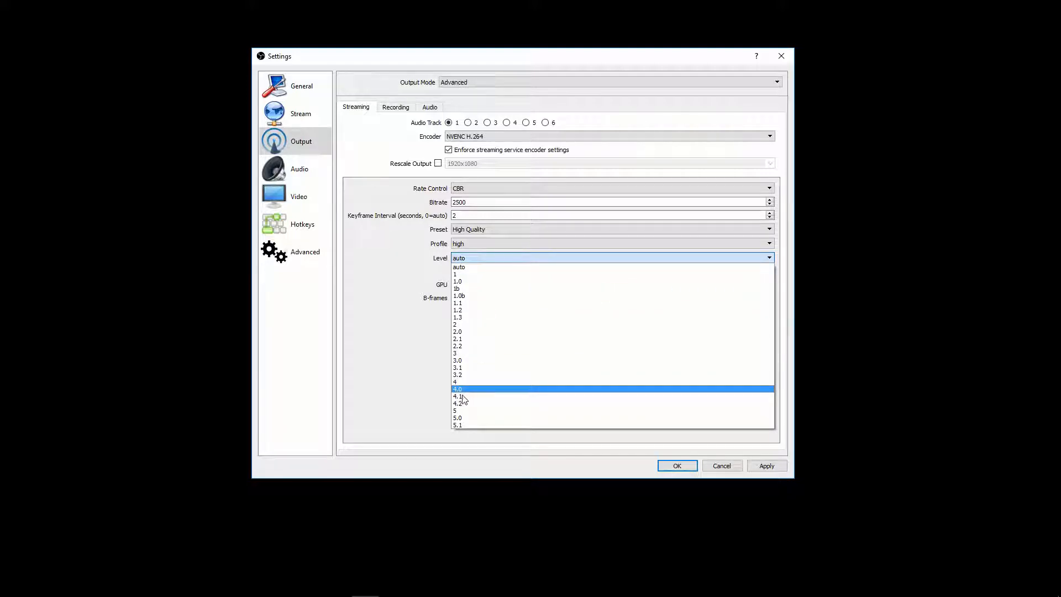
{"action": "left_click", "coordinate": [462, 425]}
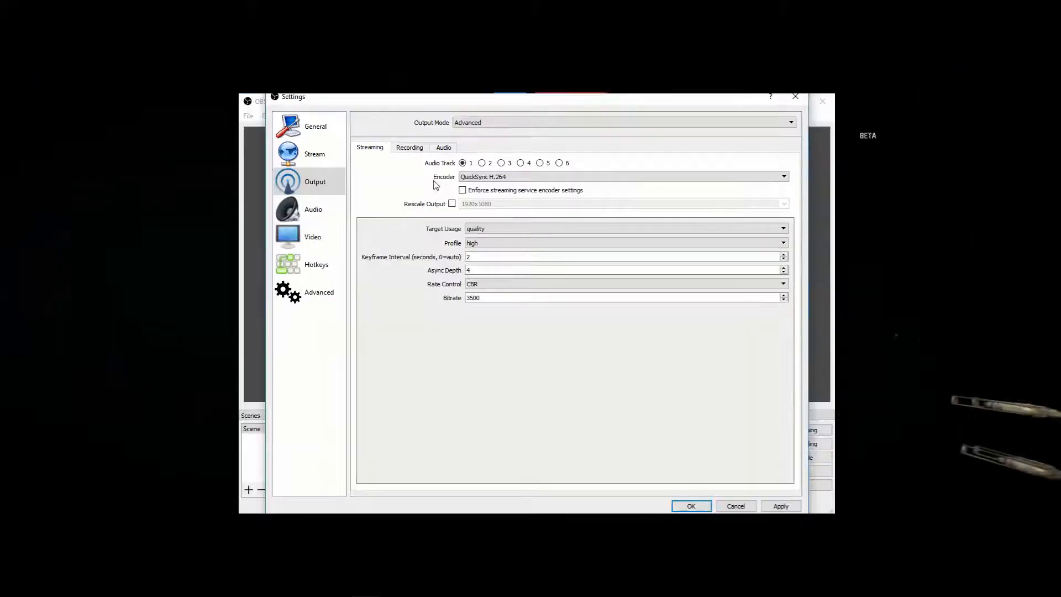
Switch the streaming encoder to H264/AVC Encoder (AMD Advanced Media Framework) and choose the YouTube preset.
{"action": "left_click", "coordinate": [495, 176]}
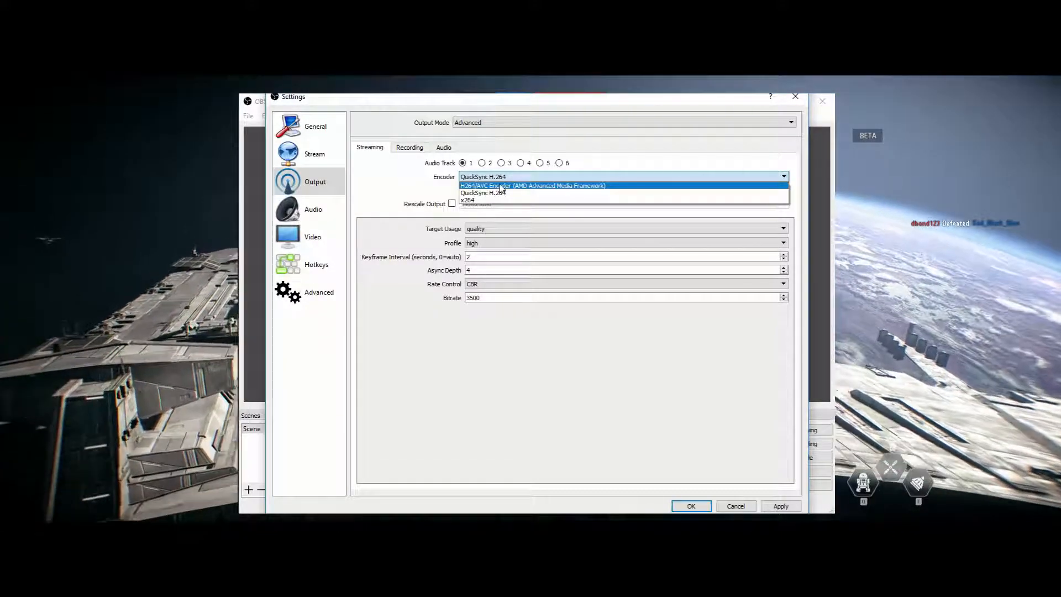
{"action": "left_click", "coordinate": [500, 186]}
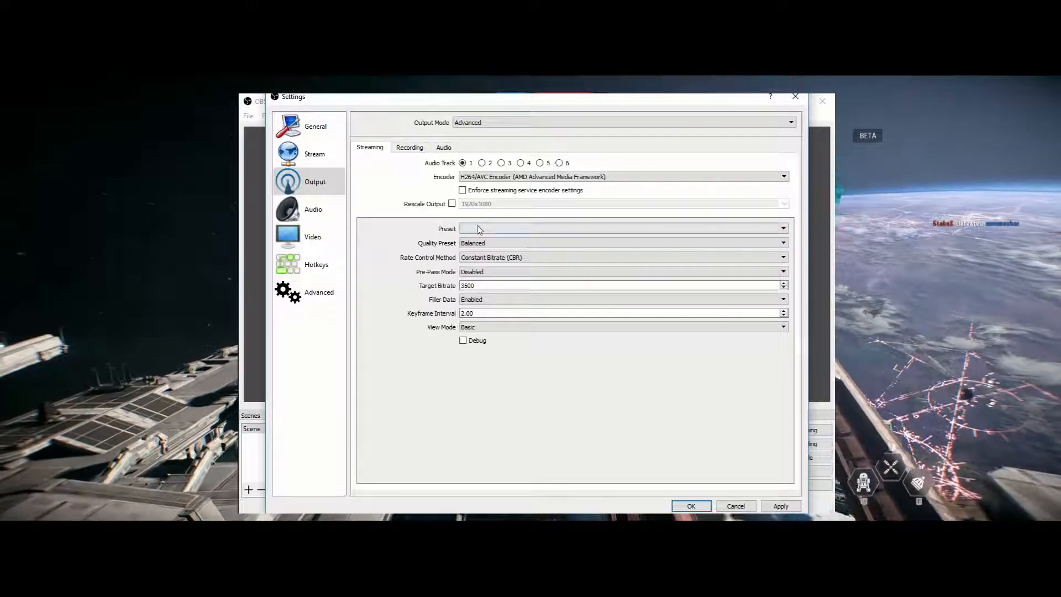
{"action": "left_click", "coordinate": [479, 229]}
{"action": "left_click", "coordinate": [486, 291]}
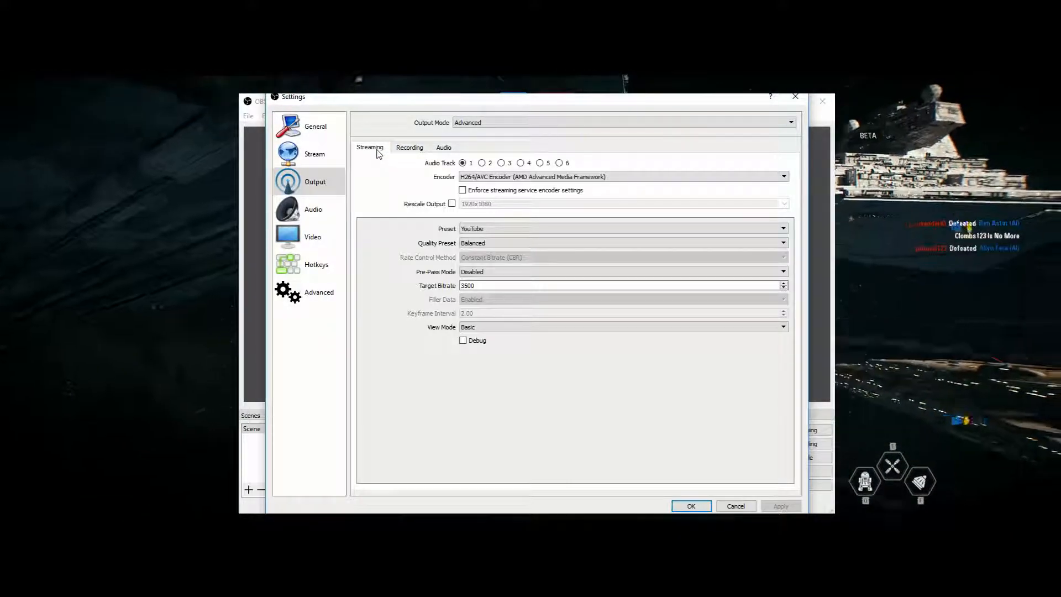
Switch the streaming encoder to QuickSync H.264 and check its bitrate setting.
{"action": "left_click", "coordinate": [485, 176]}
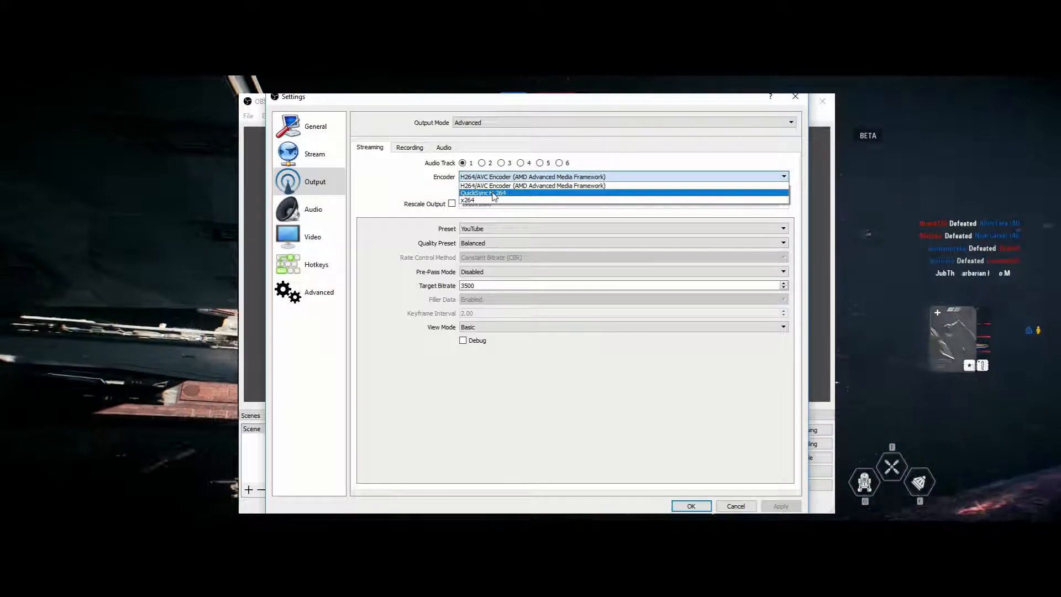
{"action": "left_click", "coordinate": [481, 193]}
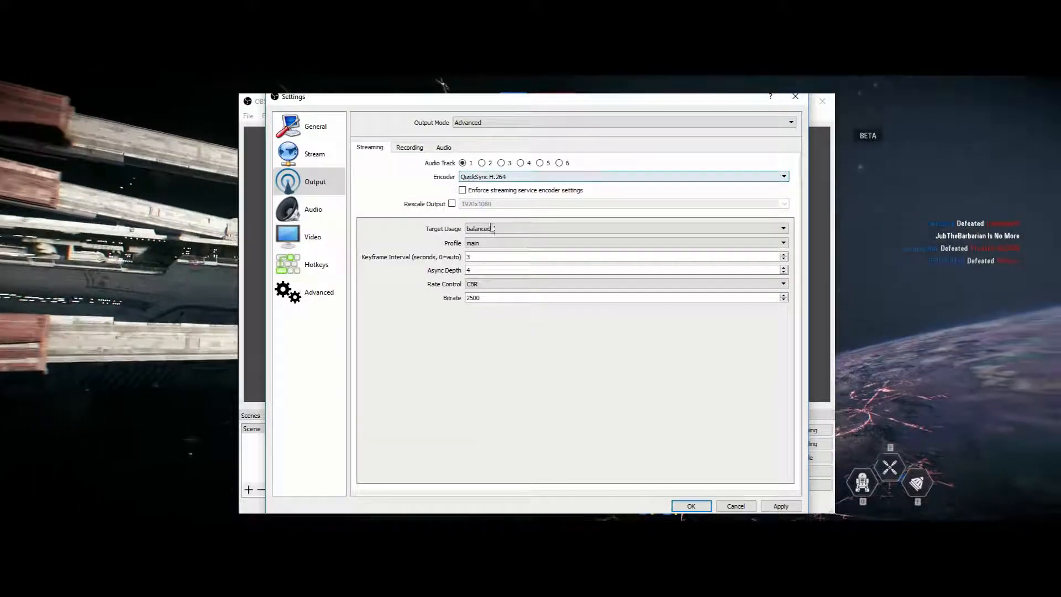
{"action": "left_click", "coordinate": [479, 298]}
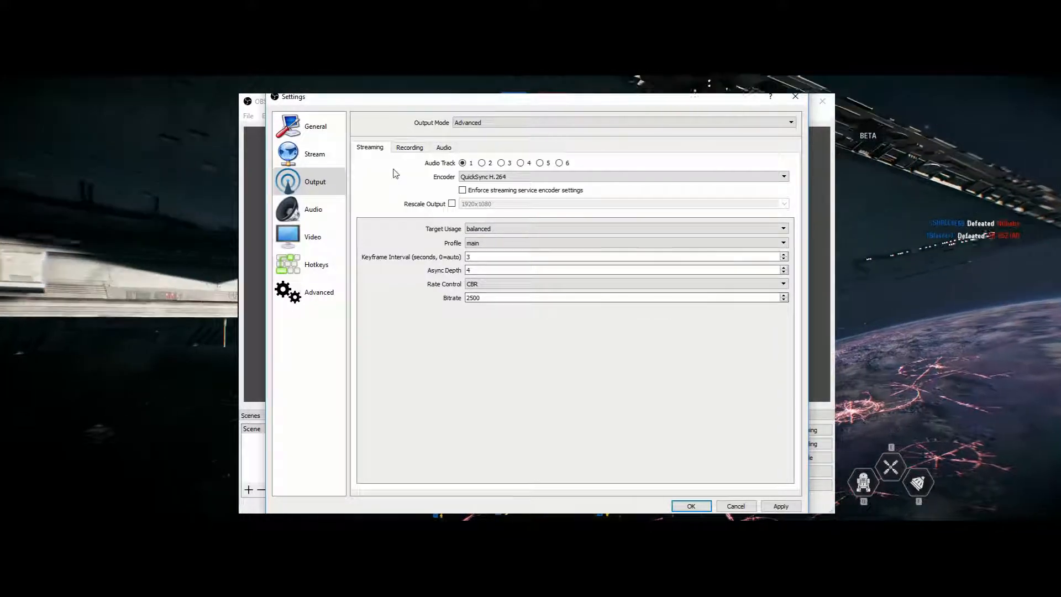
In the recording output settings, keep H264/AVC Encoder (AMD Advanced Media Framework) as the encoder.
{"action": "left_click", "coordinate": [415, 153]}
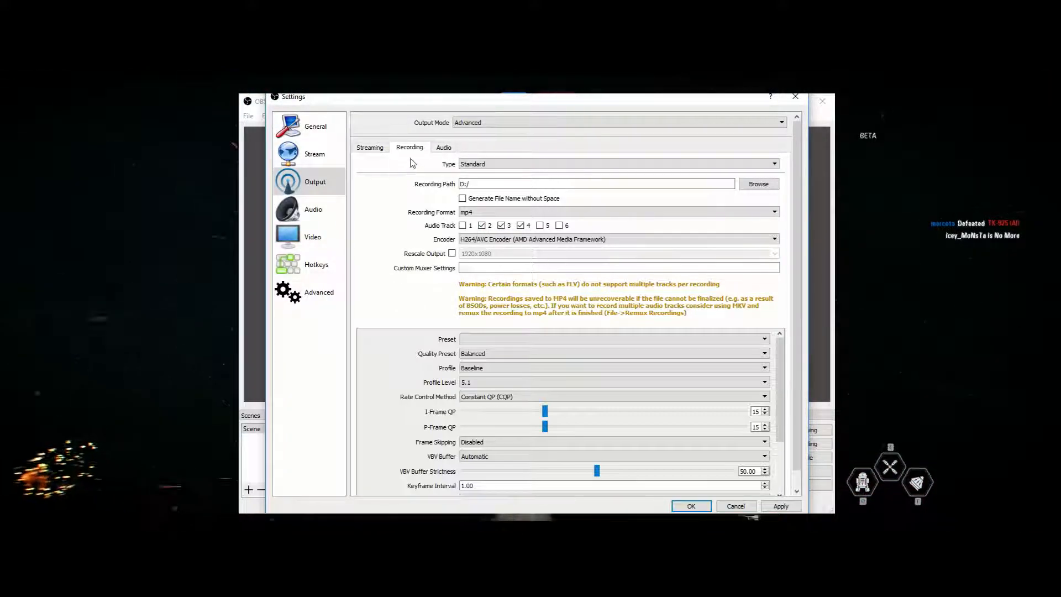
{"action": "left_click", "coordinate": [473, 242]}
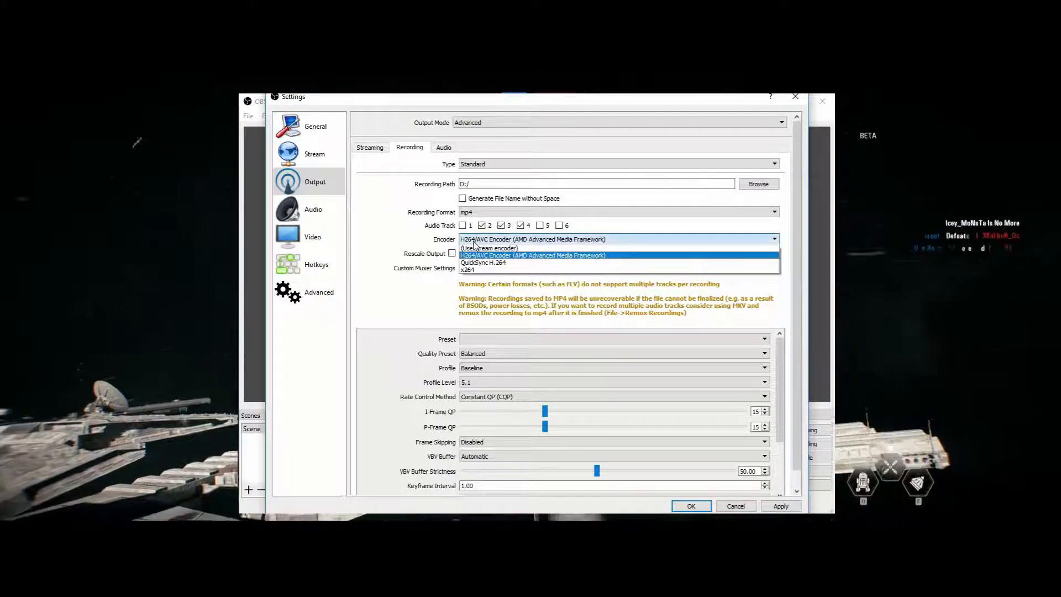
{"action": "left_click", "coordinate": [480, 255]}
Try the YouTube preset for the AMD recording encoder, and reset the preset to blank.
{"action": "left_click", "coordinate": [479, 339]}
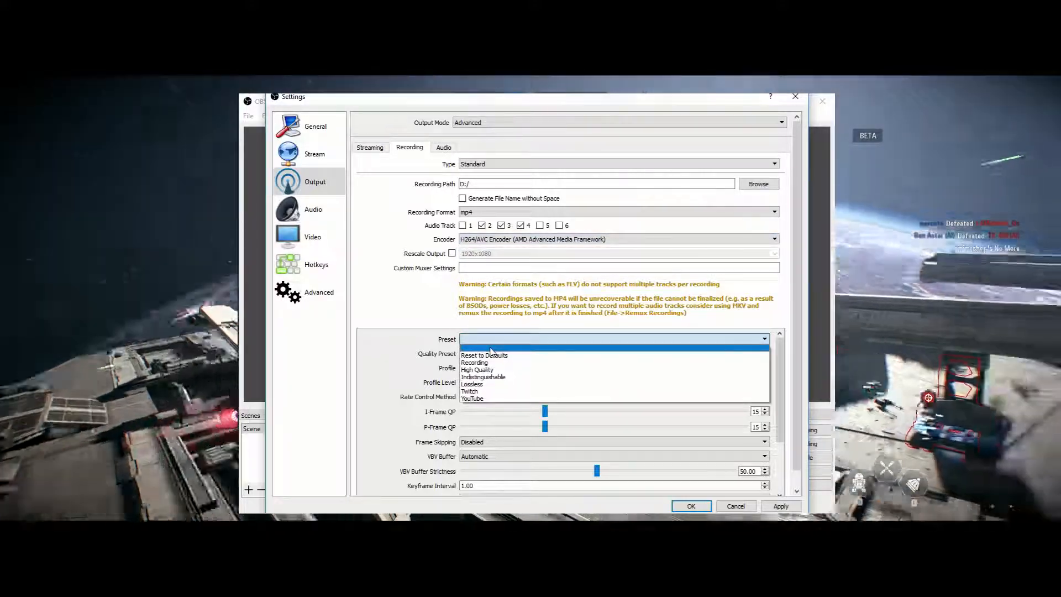
{"action": "left_click", "coordinate": [472, 398]}
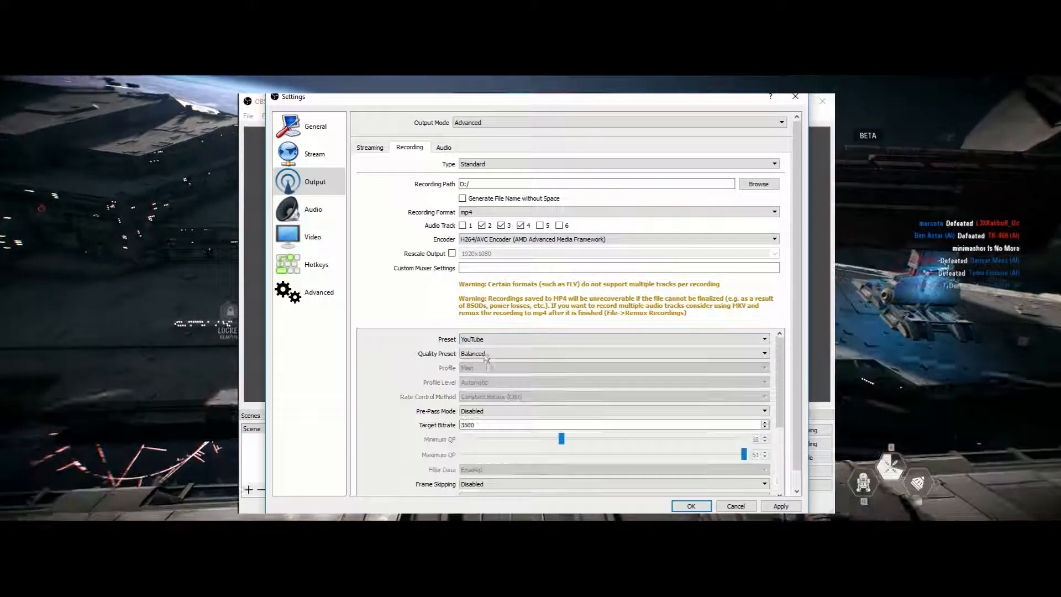
{"action": "left_click", "coordinate": [484, 339]}
{"action": "left_click", "coordinate": [485, 348]}
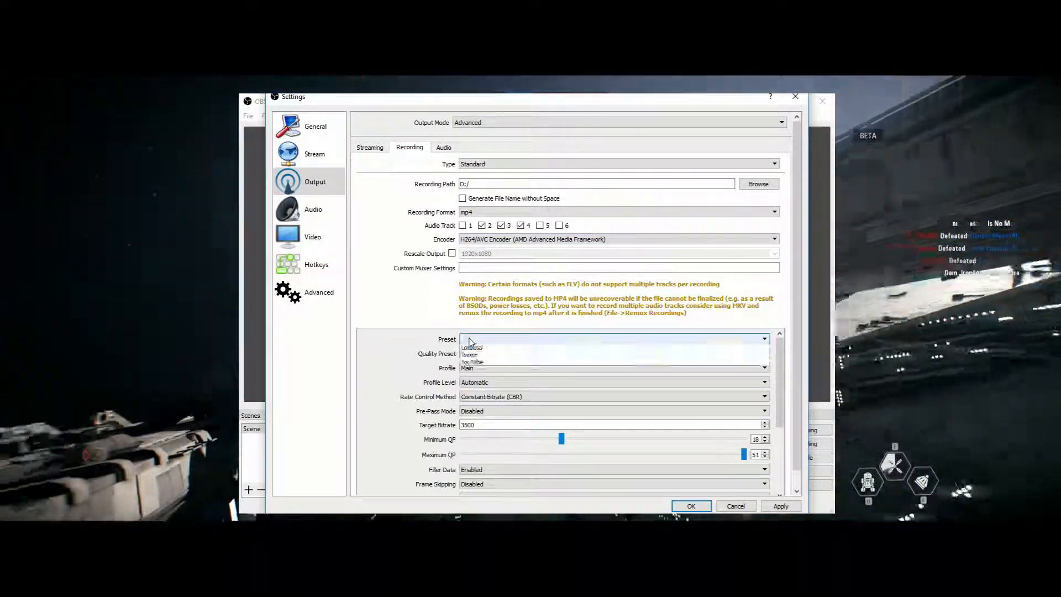
Load the Indistinguishable preset for the recording encoder, and set the preset back to blank so its values become editable.
{"action": "left_click", "coordinate": [470, 341]}
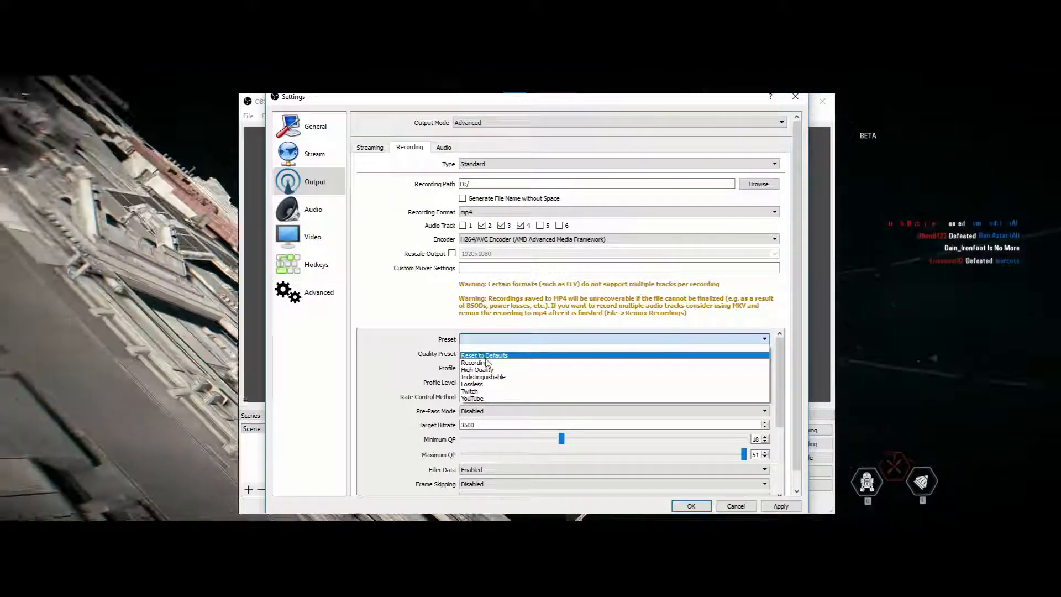
{"action": "left_click", "coordinate": [472, 340]}
{"action": "left_click", "coordinate": [473, 340]}
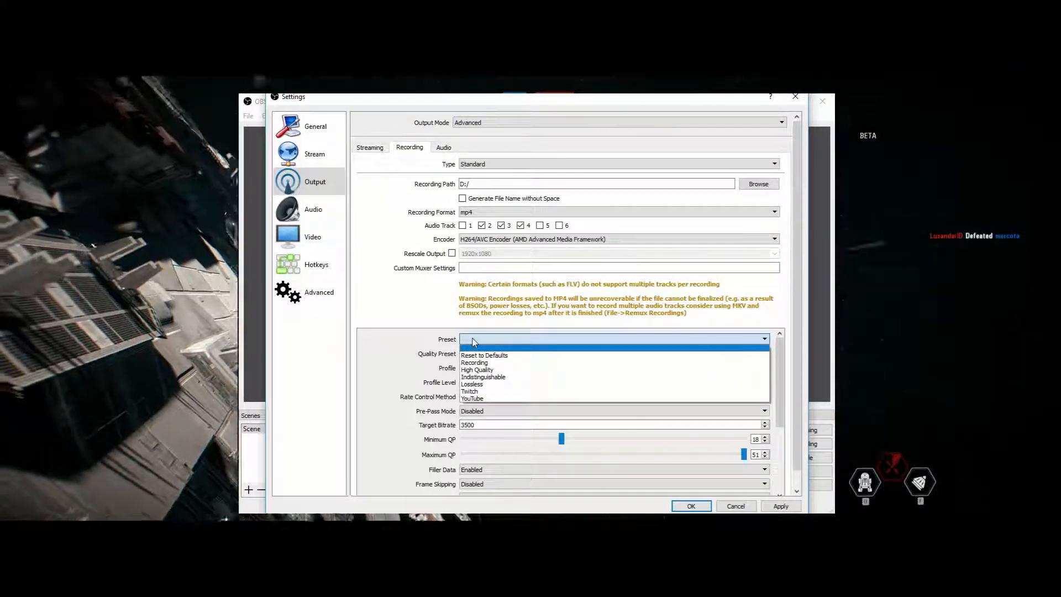
{"action": "left_click", "coordinate": [487, 378]}
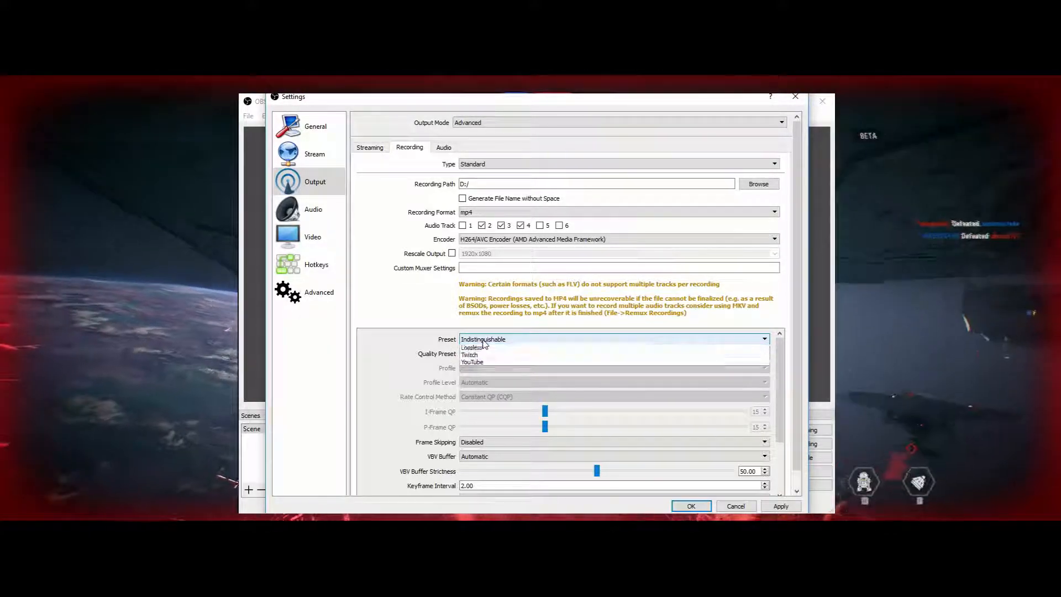
{"action": "left_click", "coordinate": [484, 340]}
{"action": "left_click", "coordinate": [490, 352]}
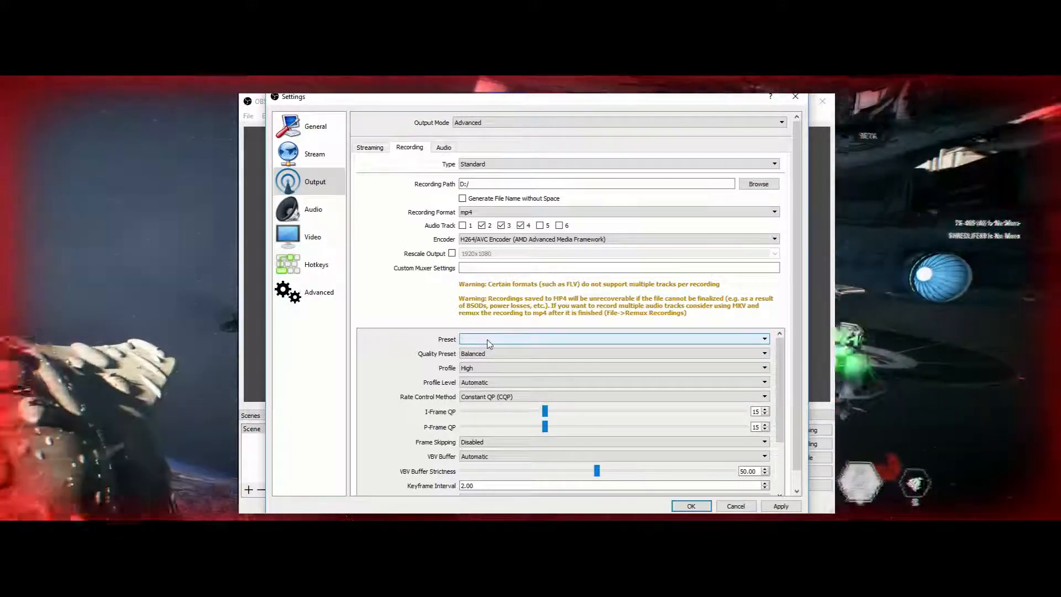
{"action": "left_click", "coordinate": [488, 344]}
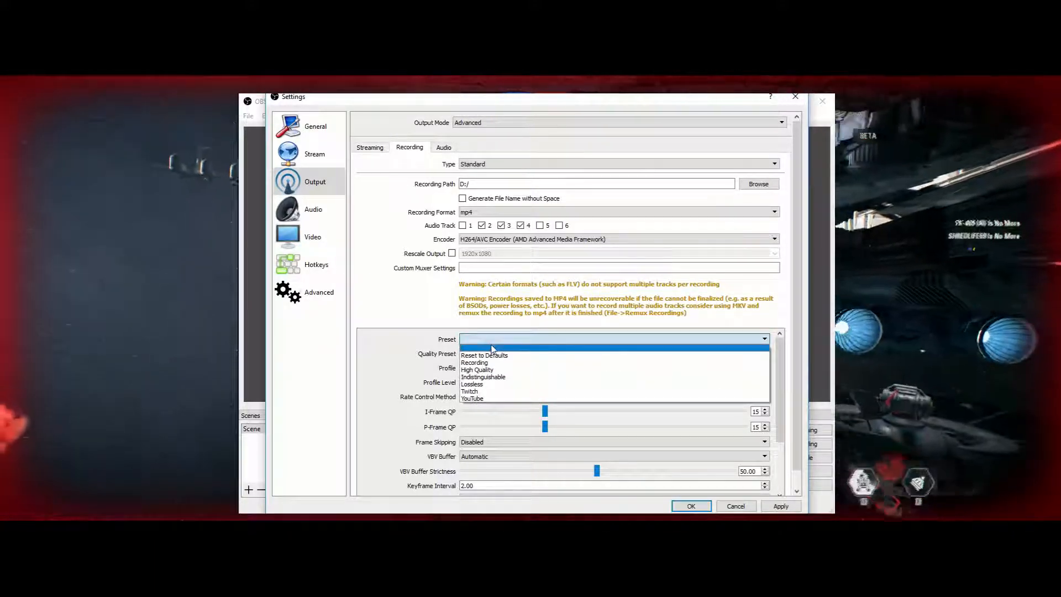
{"action": "left_click", "coordinate": [494, 348]}
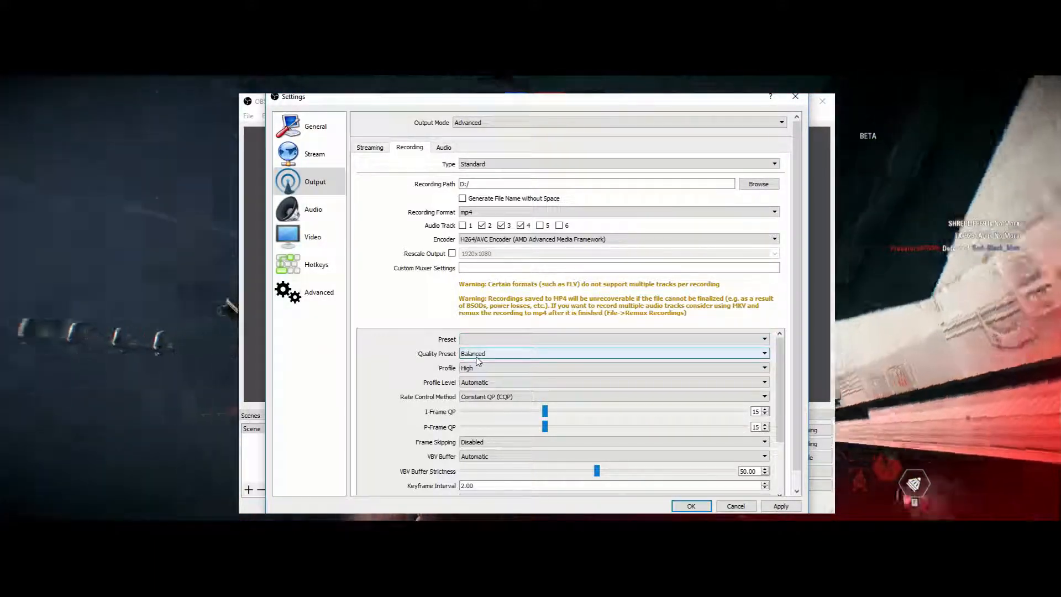
{"action": "left_click", "coordinate": [479, 368]}
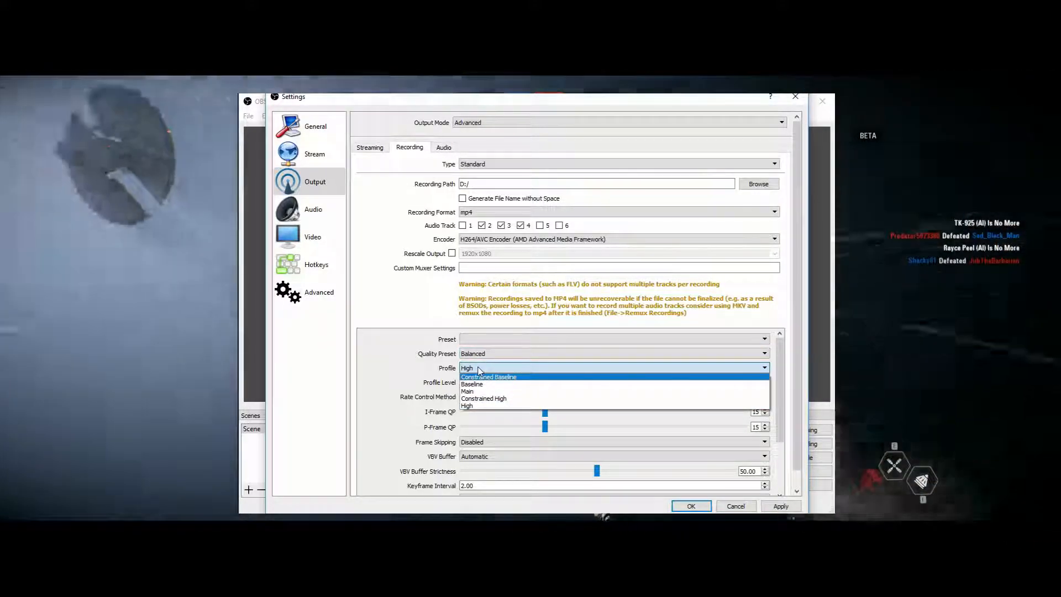
{"action": "left_click", "coordinate": [464, 371]}
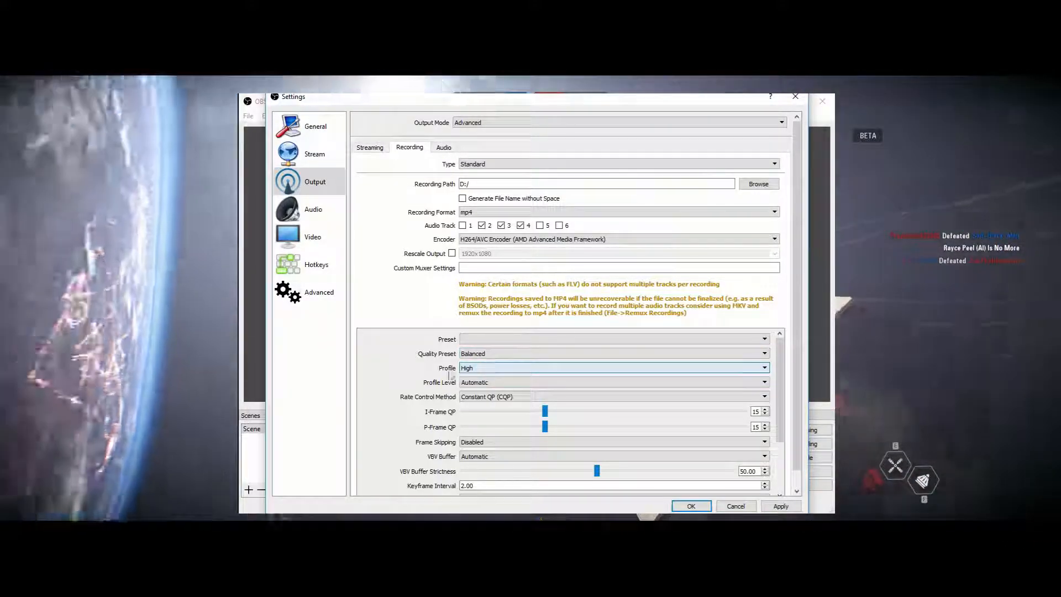
Switch the recording encoder's view mode to Basic and choose the Indistinguishable preset.
{"action": "scroll", "coordinate": [464, 371], "scroll_direction": "down", "scroll_amount": 3}
{"action": "left_click", "coordinate": [480, 477]}
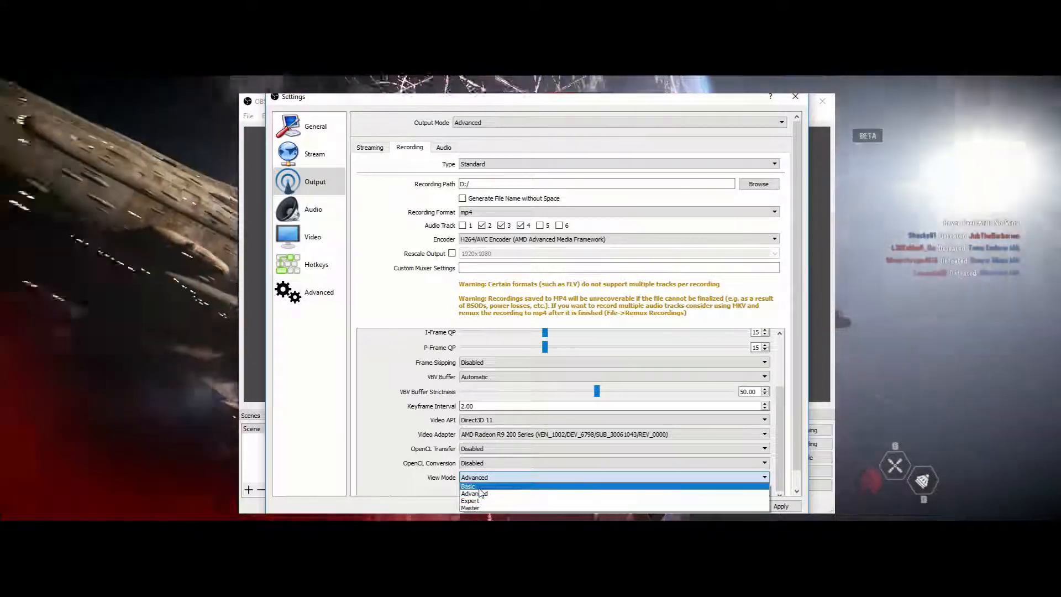
{"action": "left_click", "coordinate": [479, 487]}
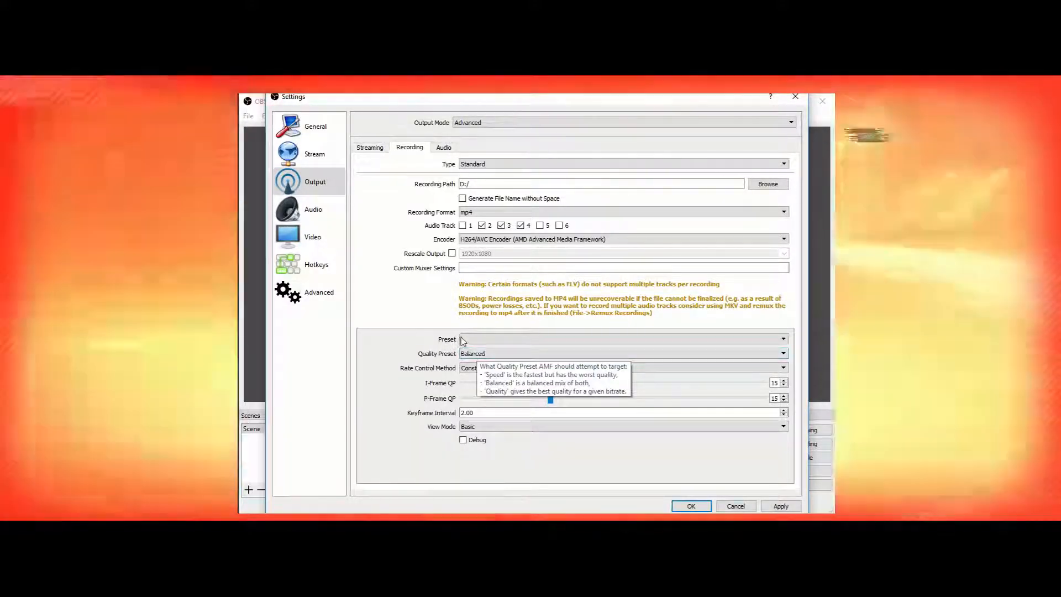
{"action": "left_click", "coordinate": [479, 338]}
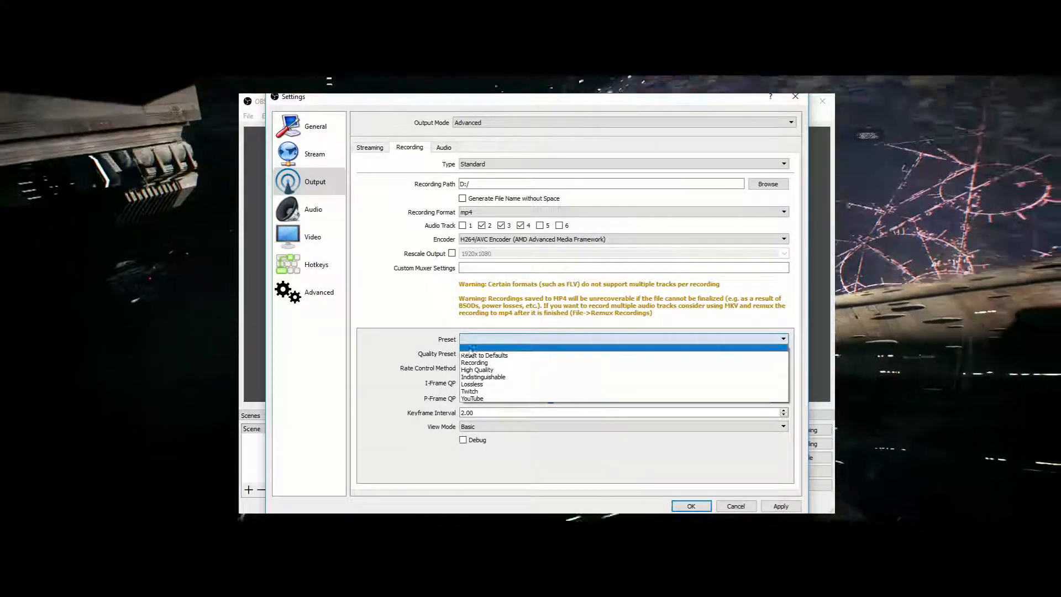
{"action": "left_click", "coordinate": [499, 380]}
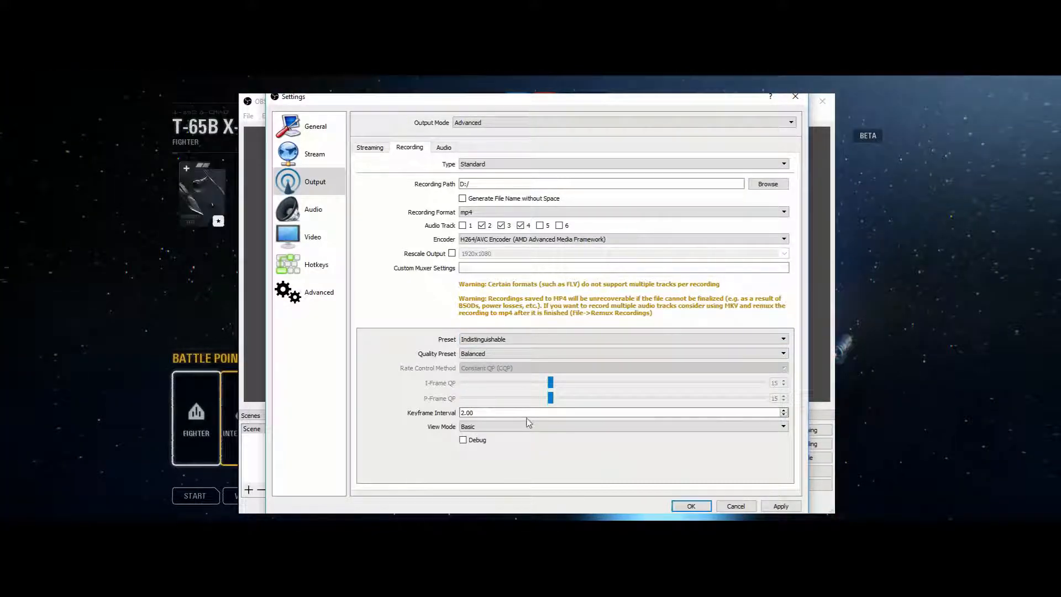
Clear the recording encoder's preset to blank and set the view mode to Advanced.
{"action": "left_click", "coordinate": [489, 339]}
{"action": "left_click", "coordinate": [490, 346]}
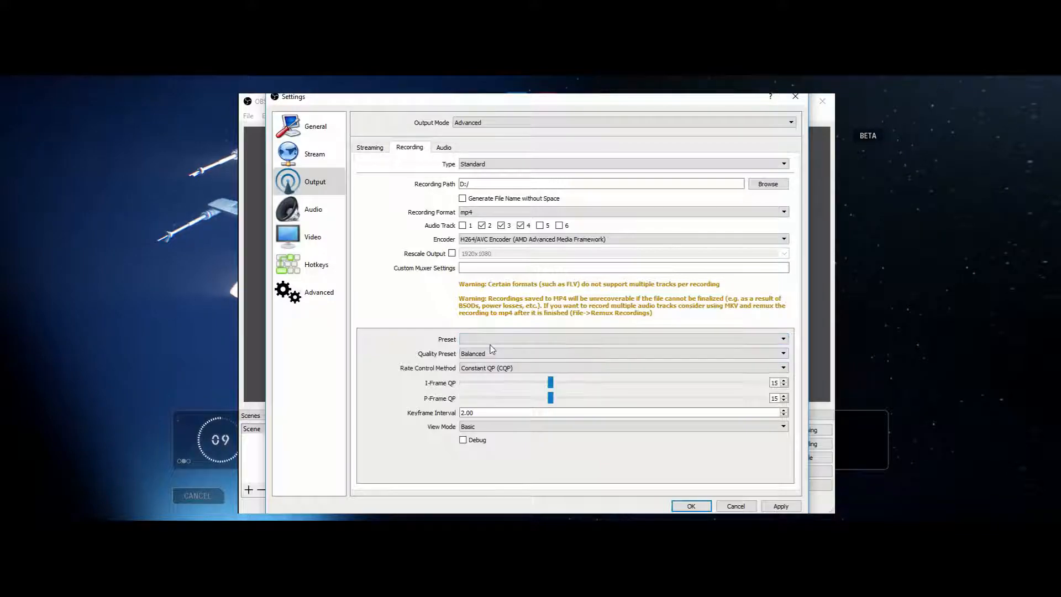
{"action": "left_click", "coordinate": [474, 428]}
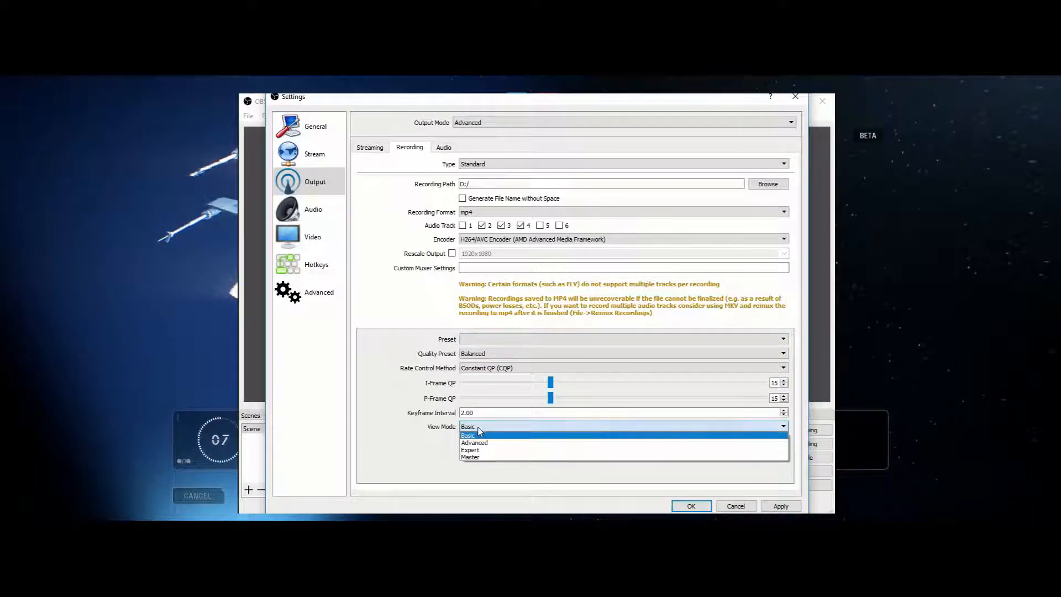
{"action": "left_click", "coordinate": [489, 447]}
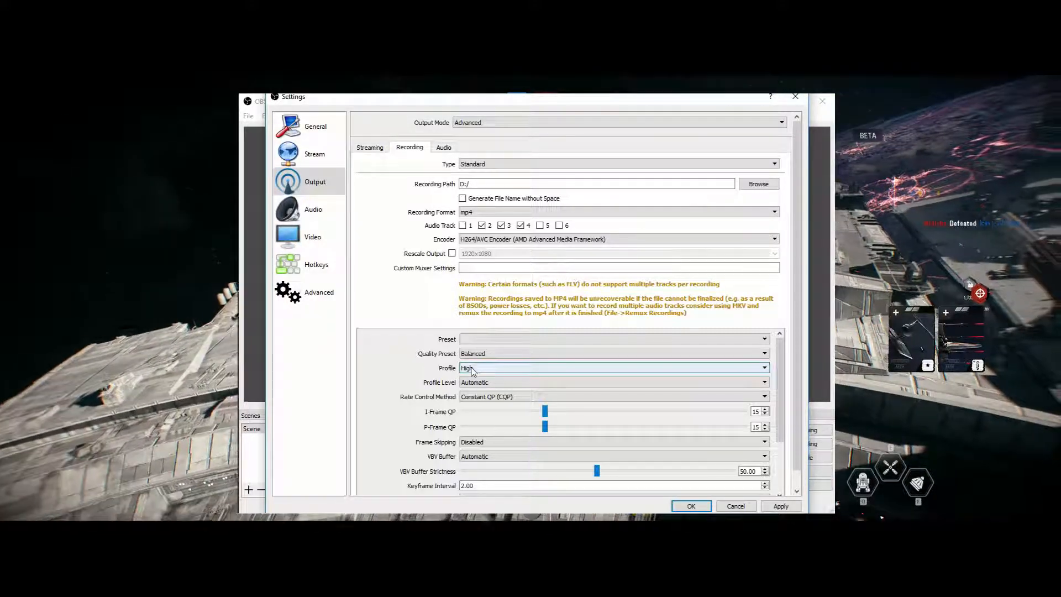
Set the recording encoder's profile to Baseline and its profile level to 5.1.
{"action": "left_click", "coordinate": [480, 368]}
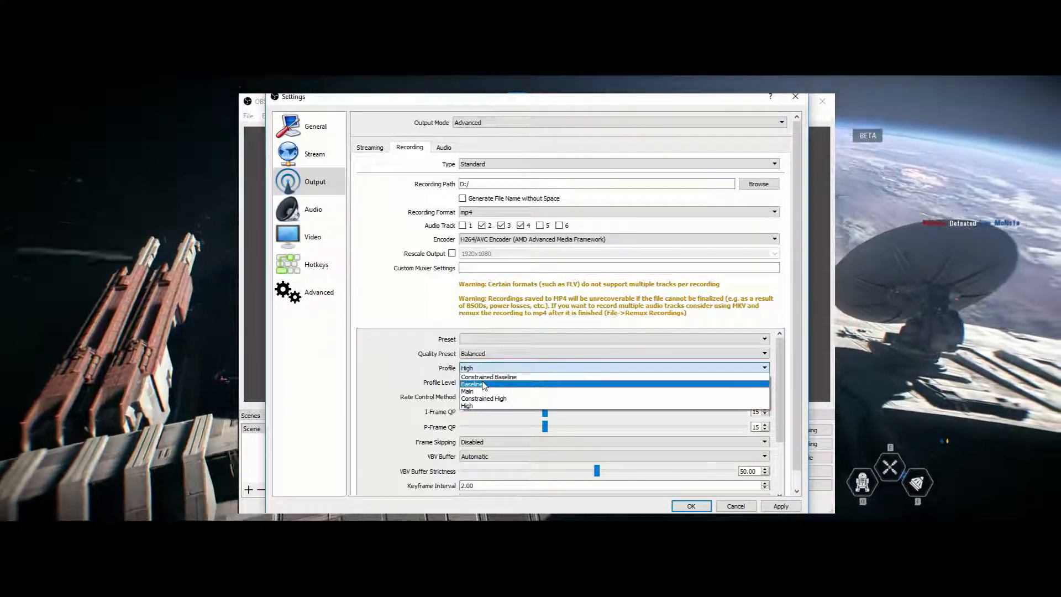
{"action": "left_click", "coordinate": [481, 384]}
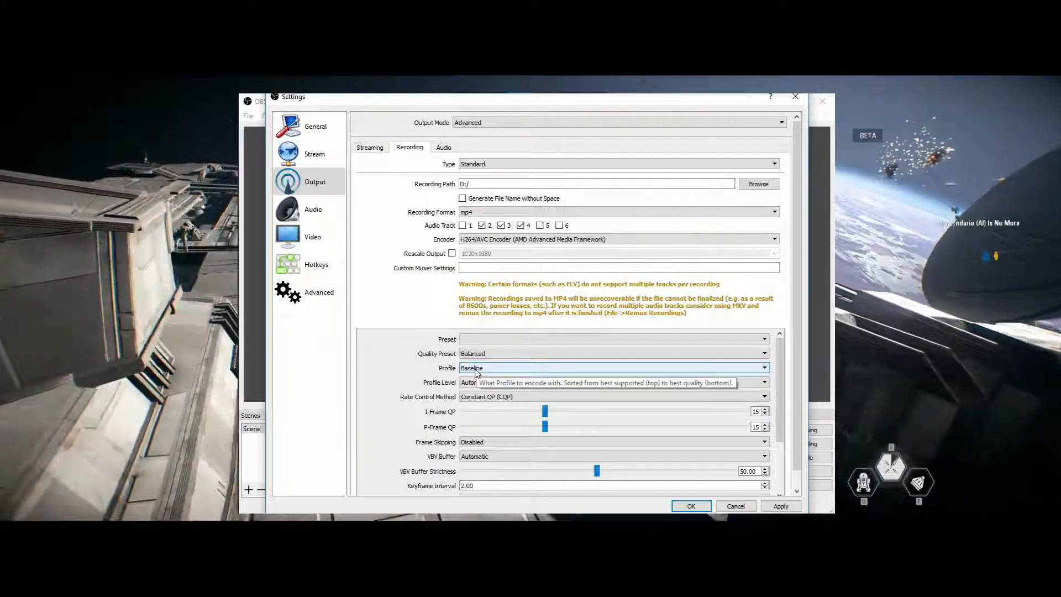
{"action": "left_click", "coordinate": [476, 369]}
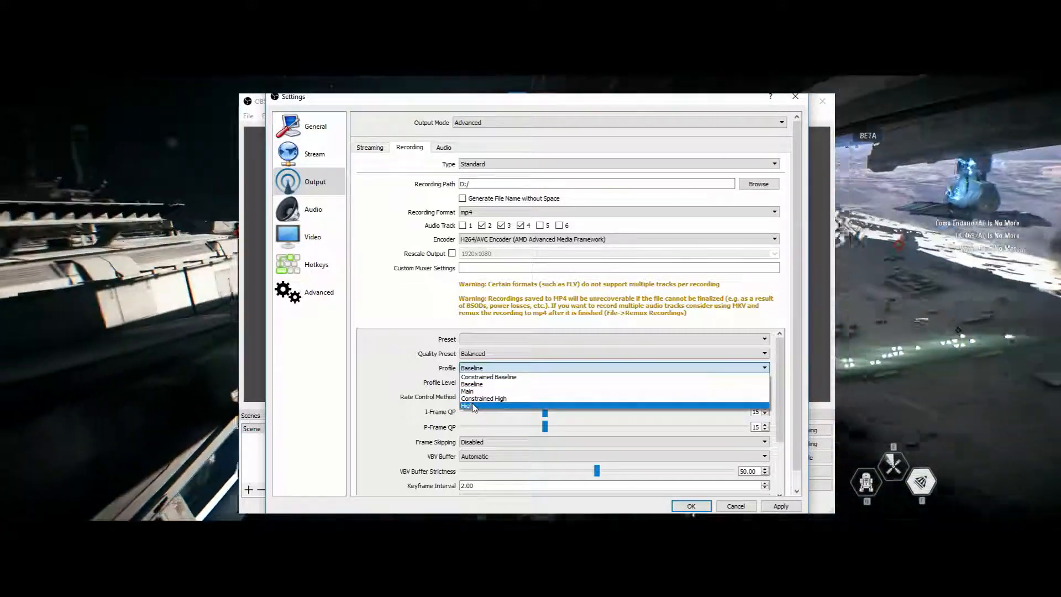
{"action": "left_click", "coordinate": [480, 369]}
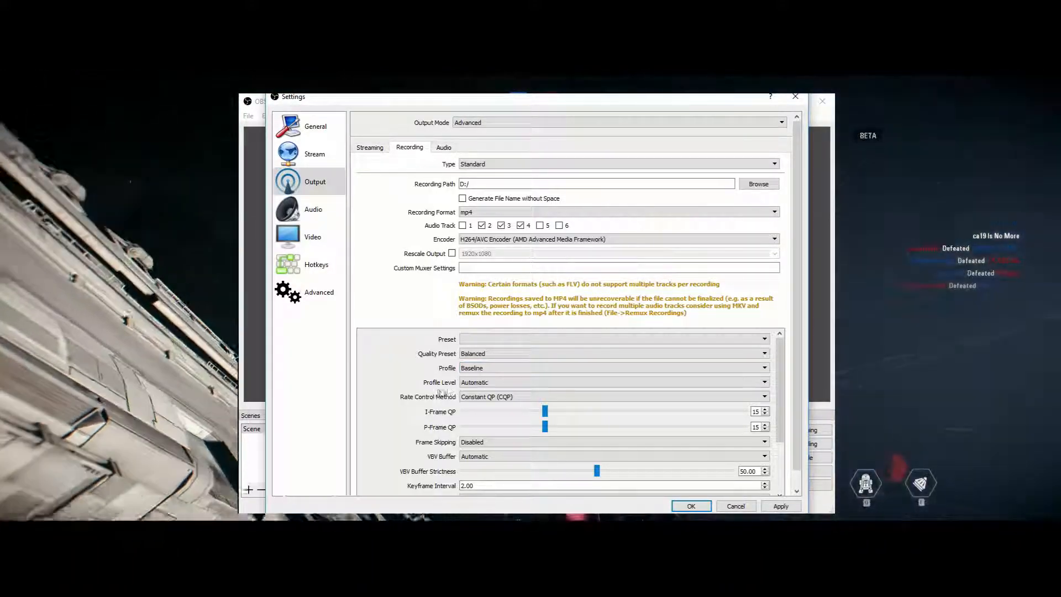
{"action": "left_click", "coordinate": [476, 381]}
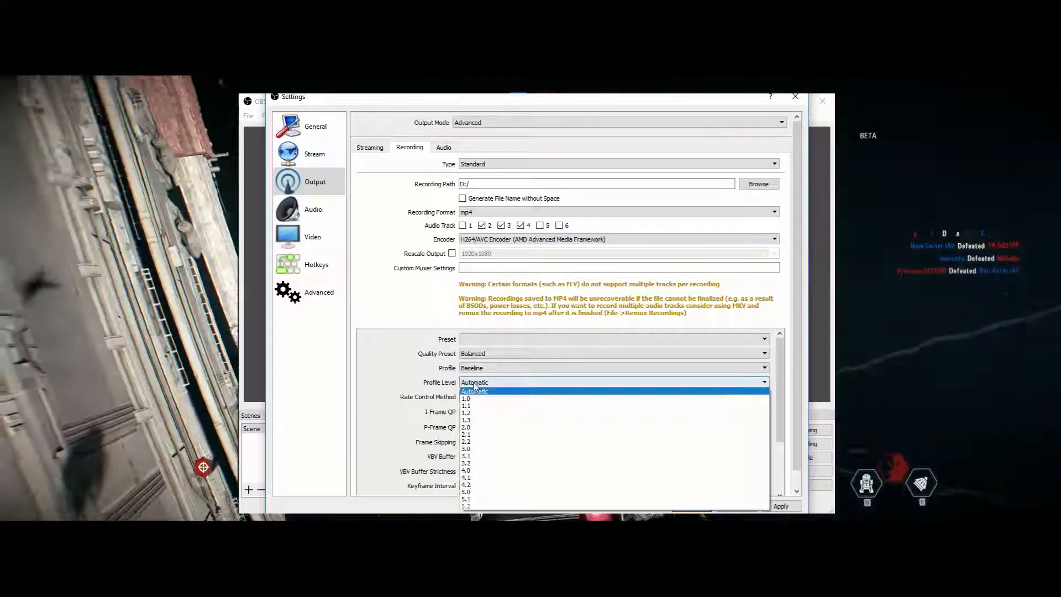
{"action": "left_click", "coordinate": [466, 499]}
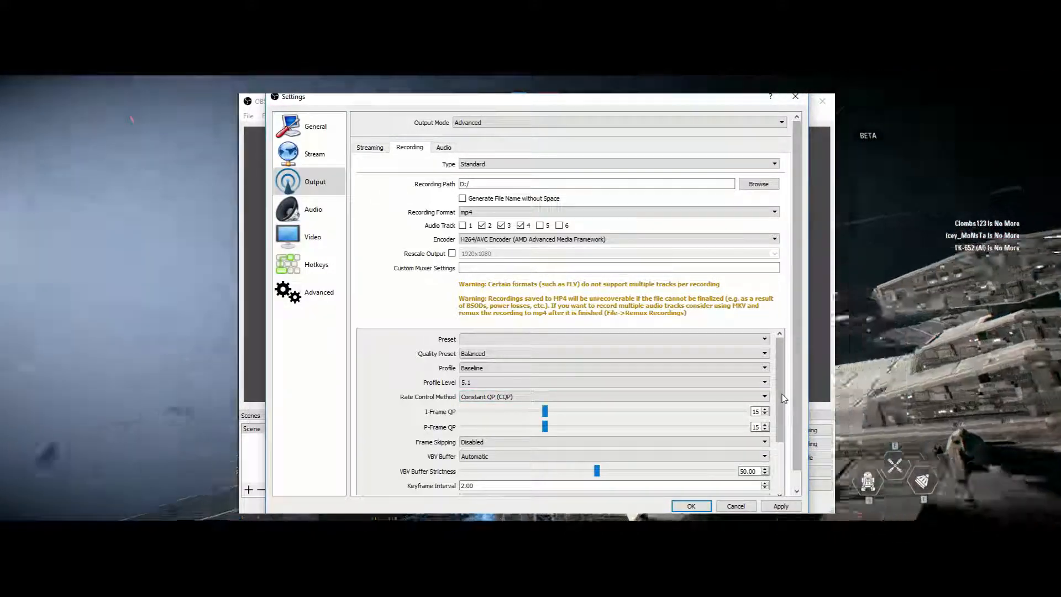
Set the recording encoder's keyframe interval to 1.00.
{"action": "scroll", "coordinate": [783, 397], "scroll_direction": "down", "scroll_amount": 2}
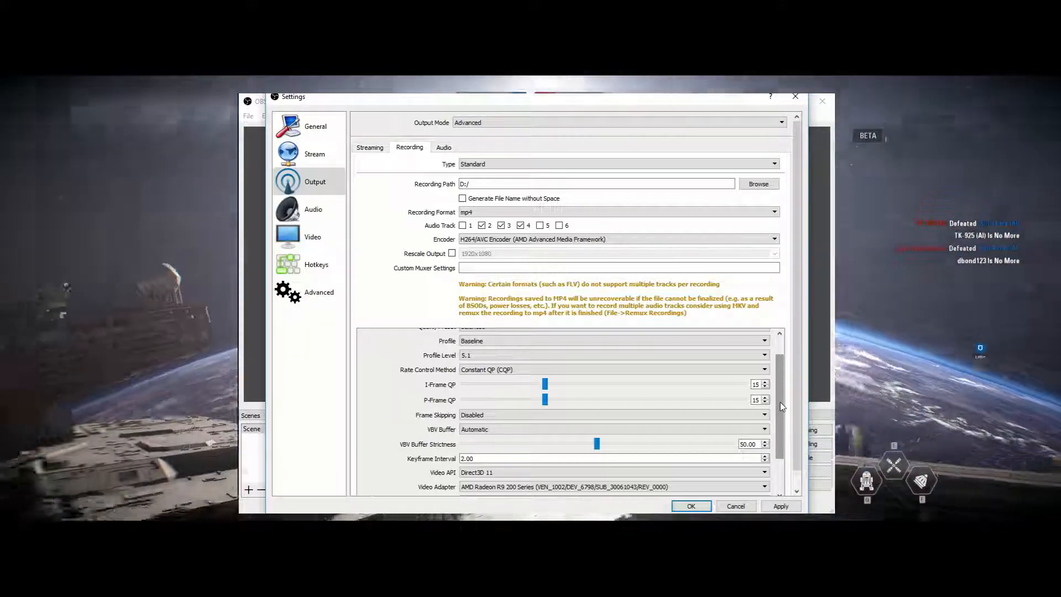
{"action": "mouse_move", "coordinate": [781, 406]}
{"action": "left_mouse_down"}
{"action": "mouse_move", "coordinate": [783, 465]}
{"action": "mouse_move", "coordinate": [788, 416]}
{"action": "left_mouse_up"}
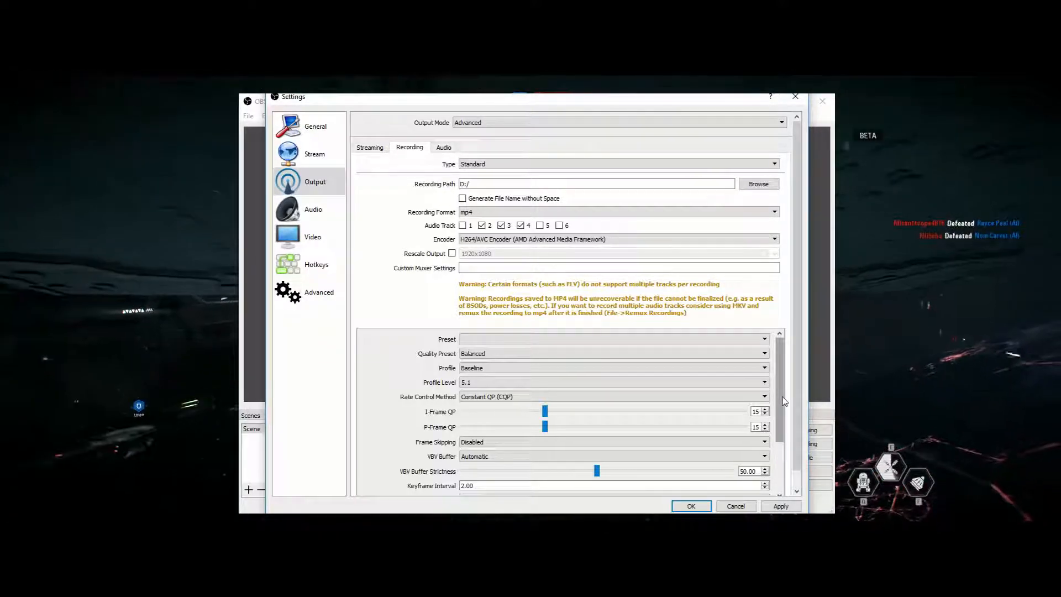
{"action": "left_click_drag", "start_coordinate": [780, 391], "coordinate": [768, 447]}
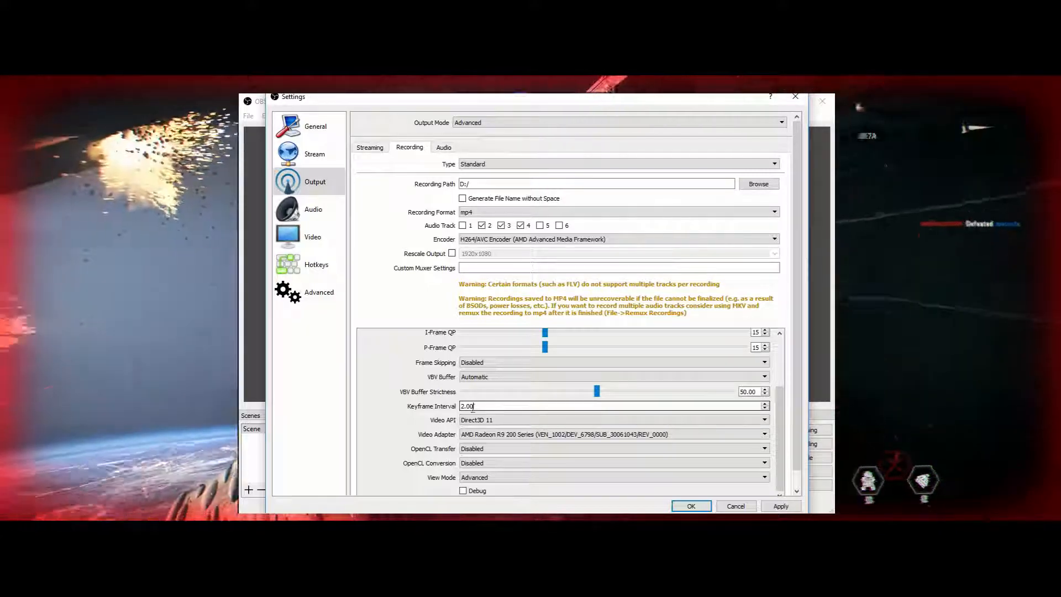
{"action": "left_click", "coordinate": [465, 407]}
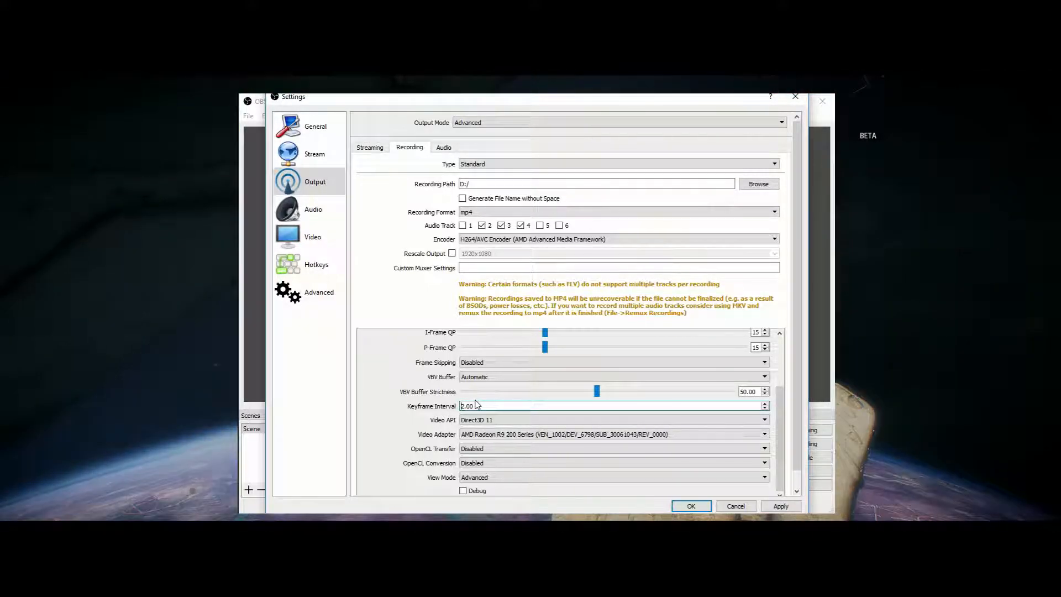
{"action": "key", "text": "BackSpace"}
{"action": "type", "text": "1"}
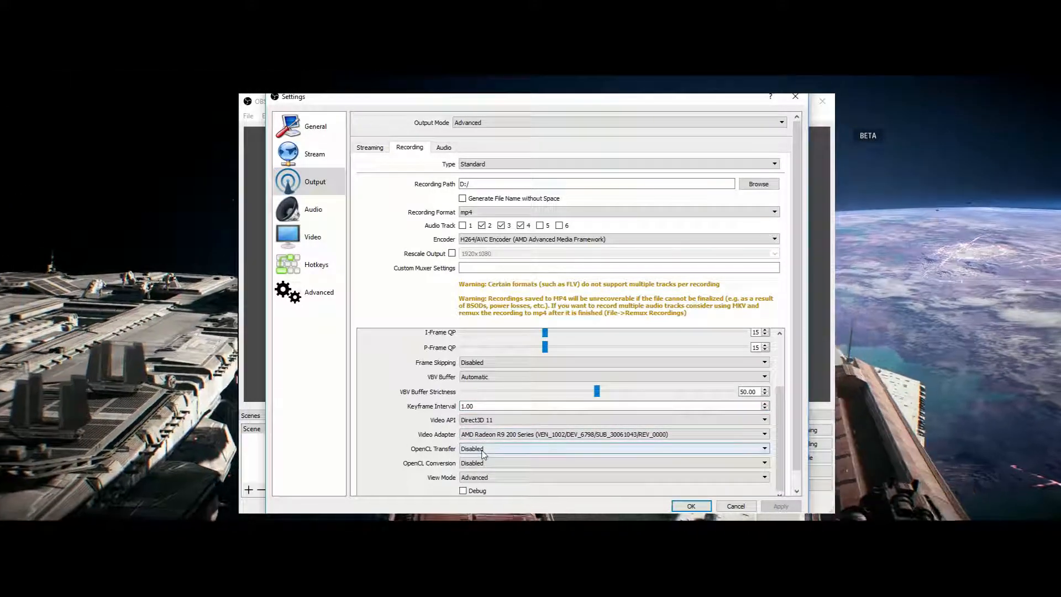
{"action": "scroll", "coordinate": [413, 462], "scroll_direction": "up", "scroll_amount": 2}
{"action": "scroll", "coordinate": [413, 463], "scroll_direction": "up", "scroll_amount": 3}
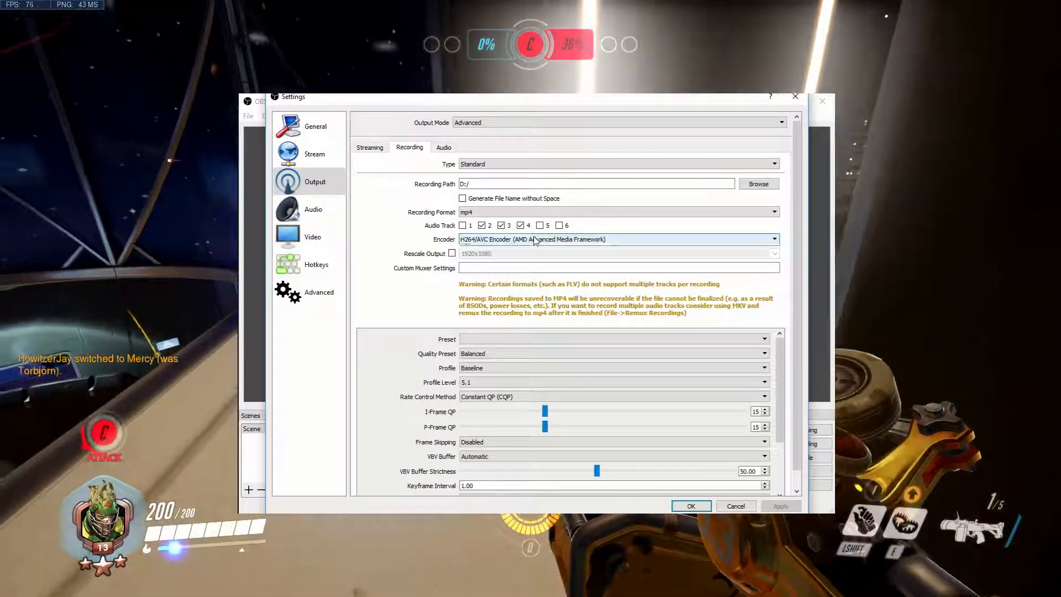
{"action": "left_click", "coordinate": [534, 240]}
{"action": "left_click", "coordinate": [534, 240]}
{"action": "left_click", "coordinate": [535, 240]}
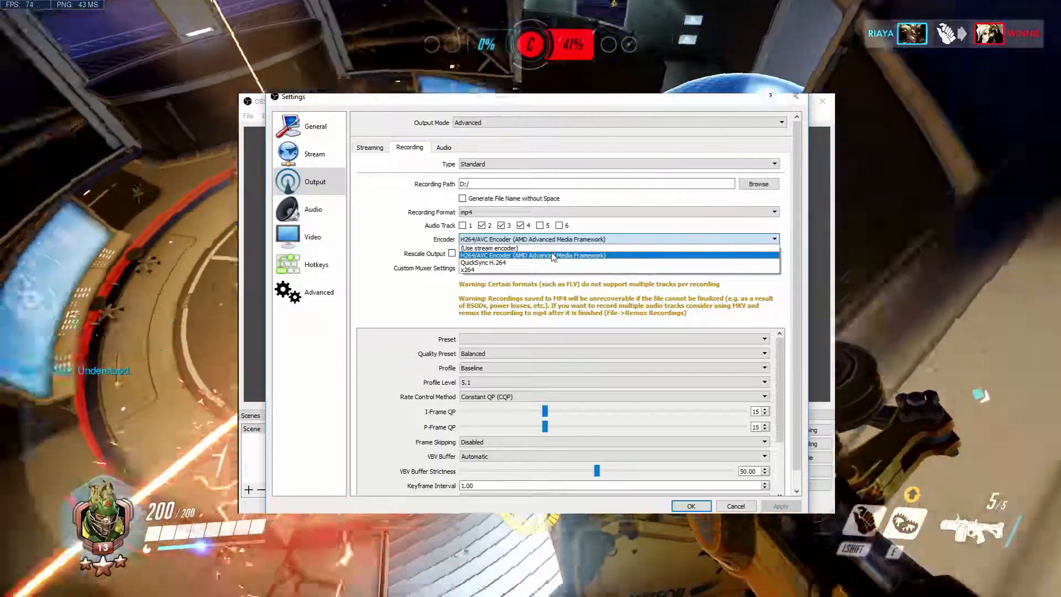
{"action": "left_click", "coordinate": [552, 256]}
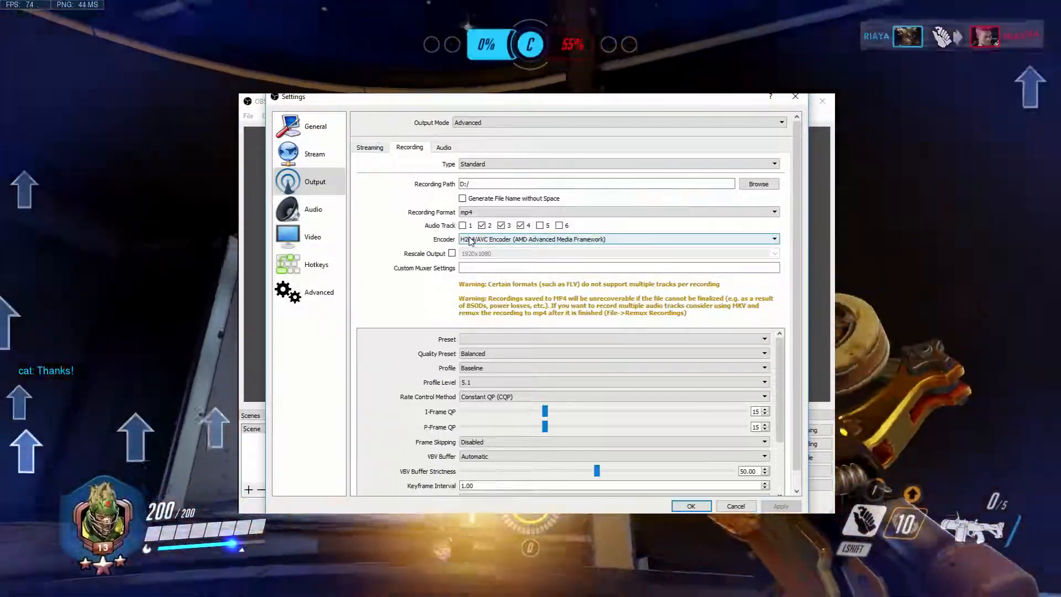
Switch the recording encoder to QuickSync H.264 and set its target usage to speed.
{"action": "left_click", "coordinate": [470, 241]}
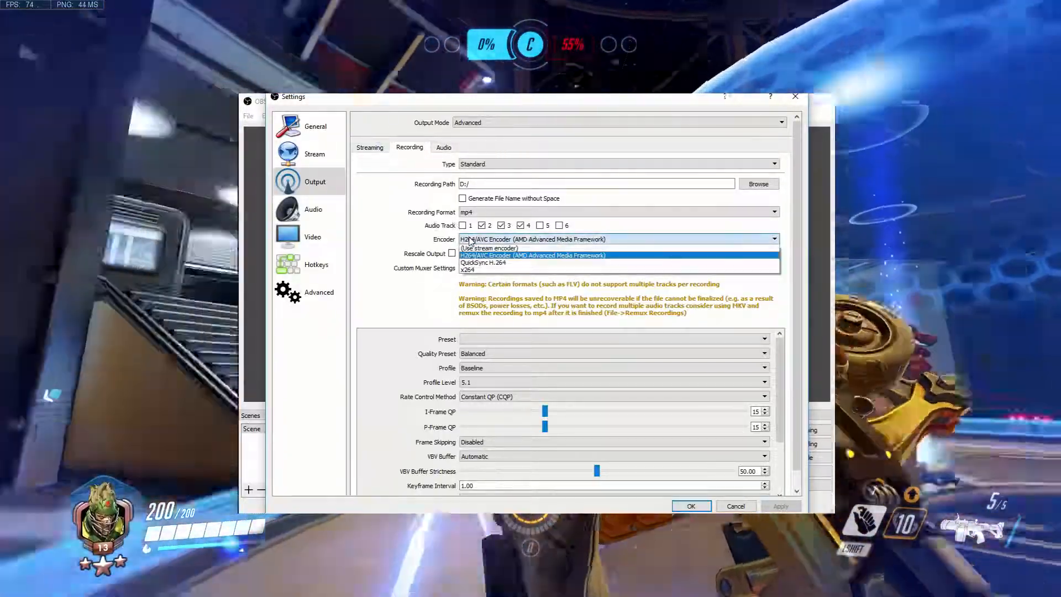
{"action": "left_click", "coordinate": [471, 241]}
{"action": "left_click", "coordinate": [473, 240]}
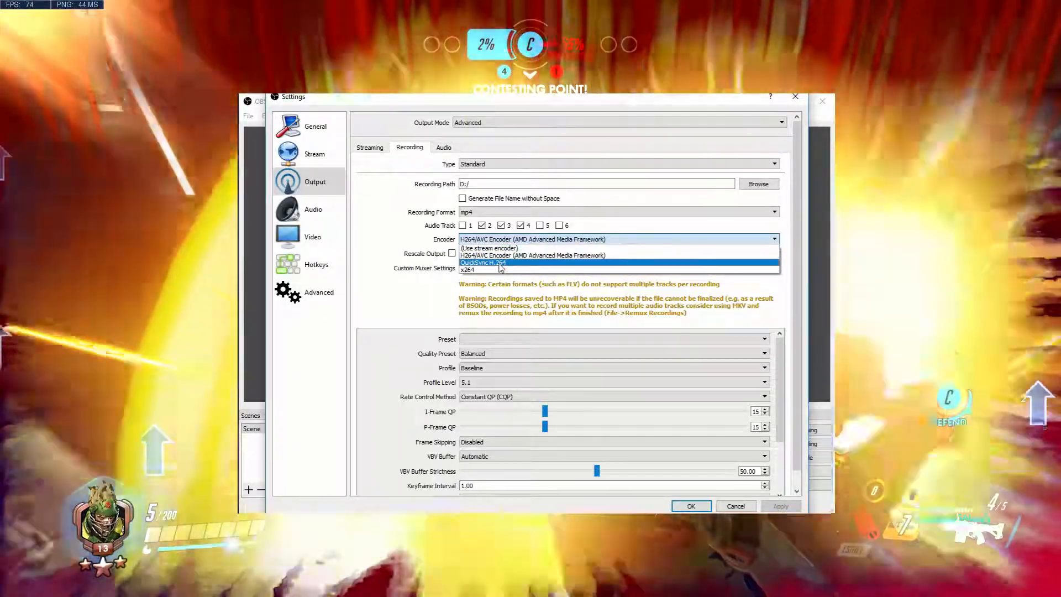
{"action": "left_click", "coordinate": [501, 263]}
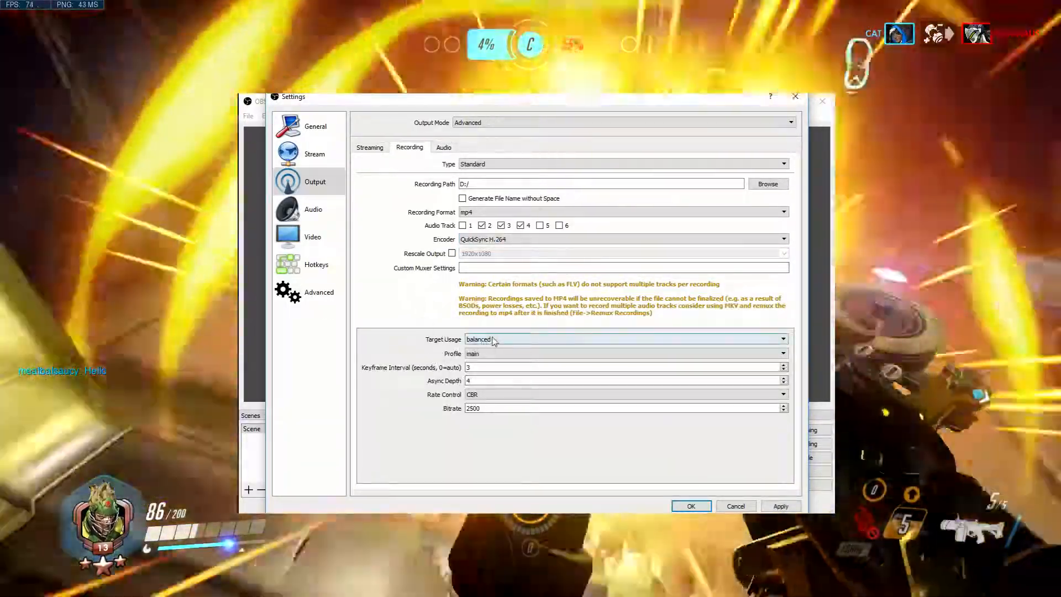
{"action": "left_click", "coordinate": [481, 339]}
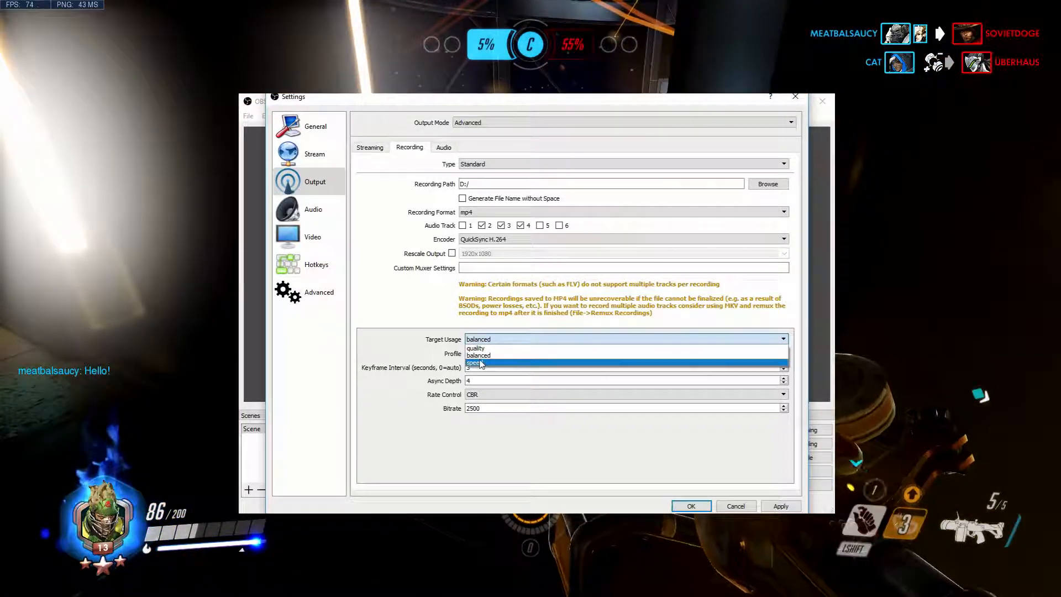
{"action": "left_click", "coordinate": [480, 363]}
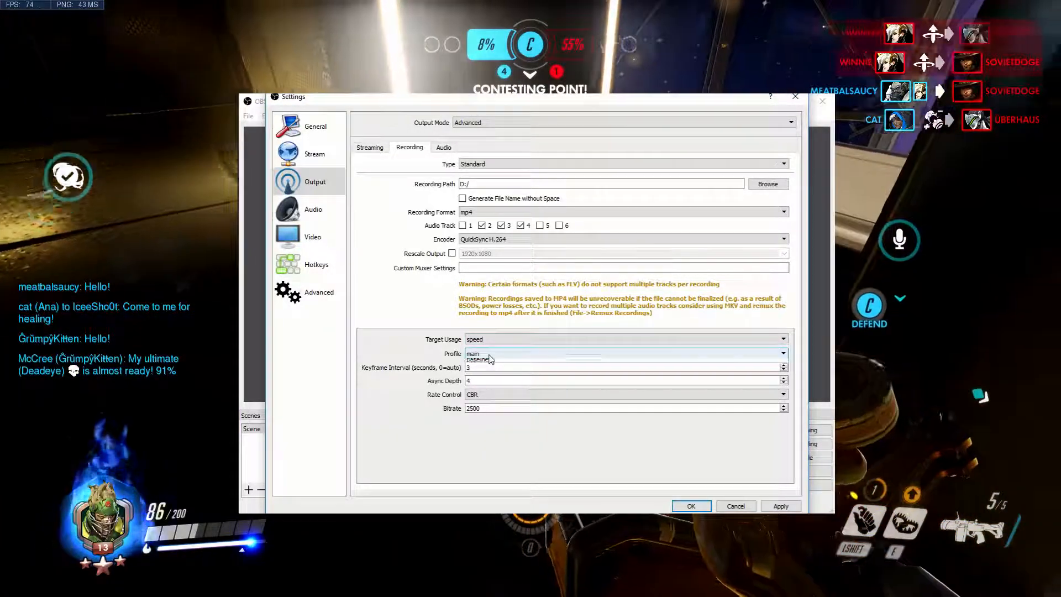
Set the QuickSync recording profile to baseline and the keyframe interval to 1.
{"action": "left_click", "coordinate": [489, 354]}
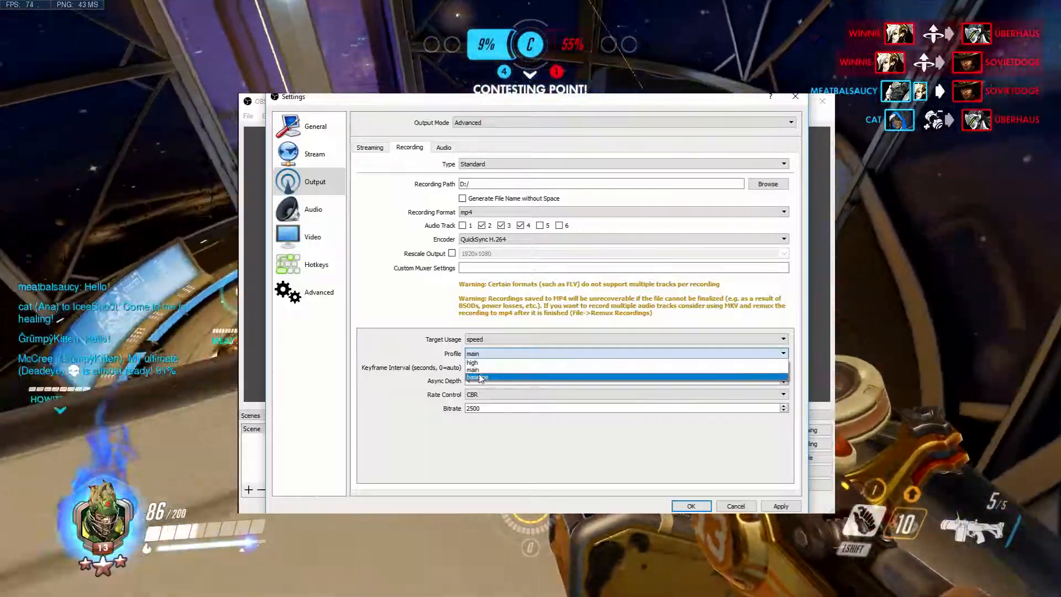
{"action": "left_click", "coordinate": [479, 376]}
{"action": "left_click", "coordinate": [479, 366]}
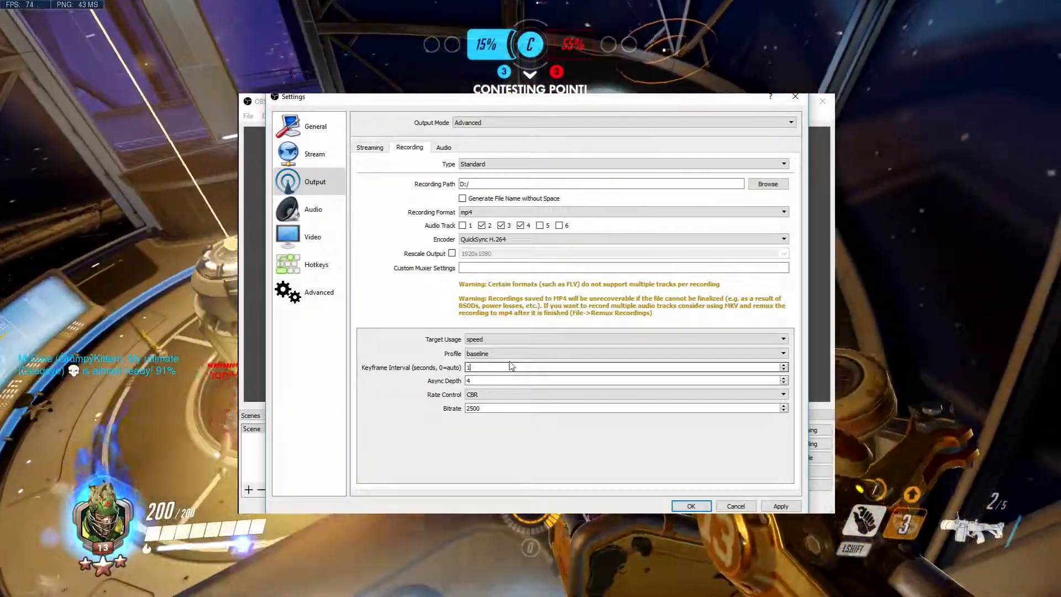
Set the QuickSync rate control to CQP with QPI, QPP and QPB all at 10.
{"action": "left_click", "coordinate": [489, 394]}
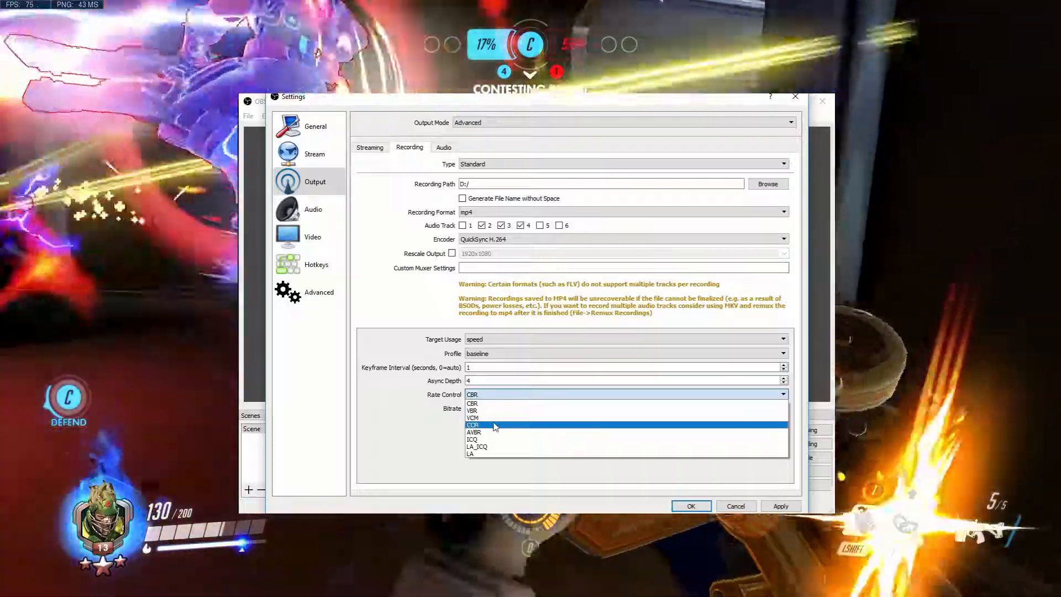
{"action": "left_click", "coordinate": [490, 425]}
{"action": "left_click", "coordinate": [490, 408]}
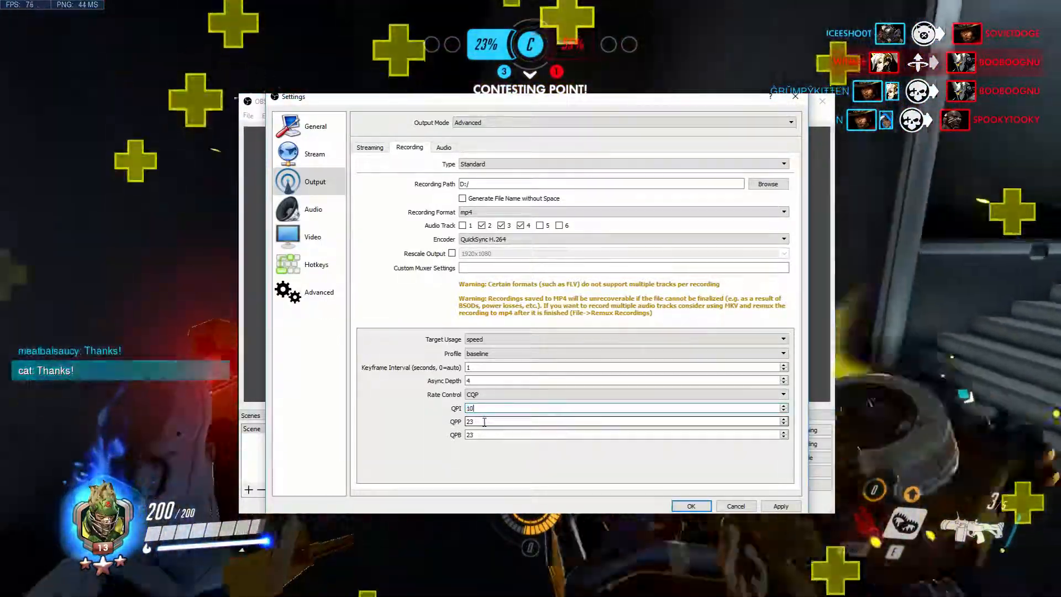
{"action": "key", "text": "Tab"}
{"action": "type", "text": "10"}
{"action": "key", "text": "Tab"}
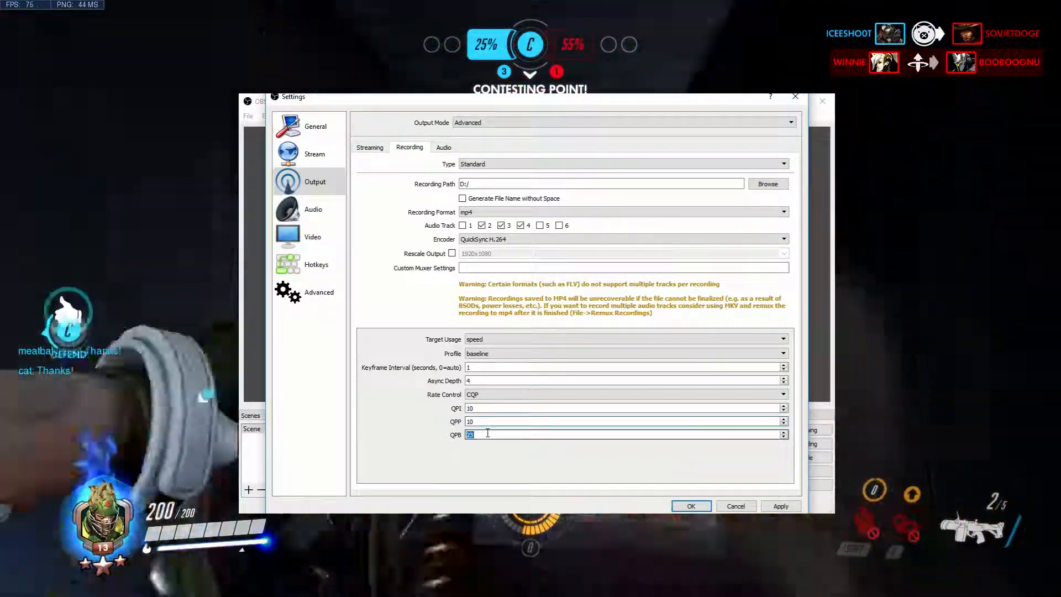
{"action": "type", "text": "10"}
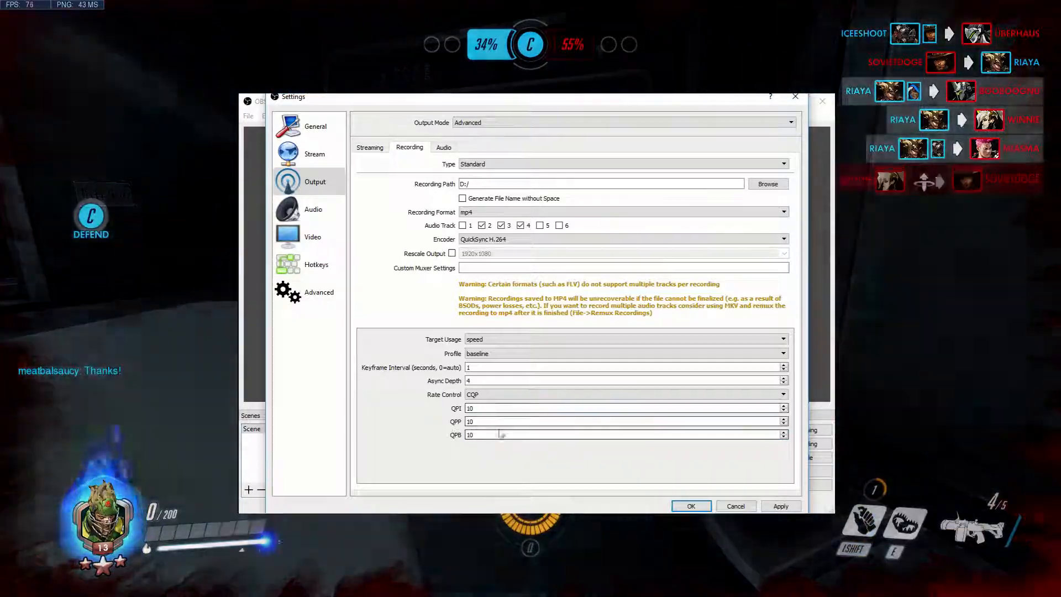
{"action": "left_click", "coordinate": [504, 421]}
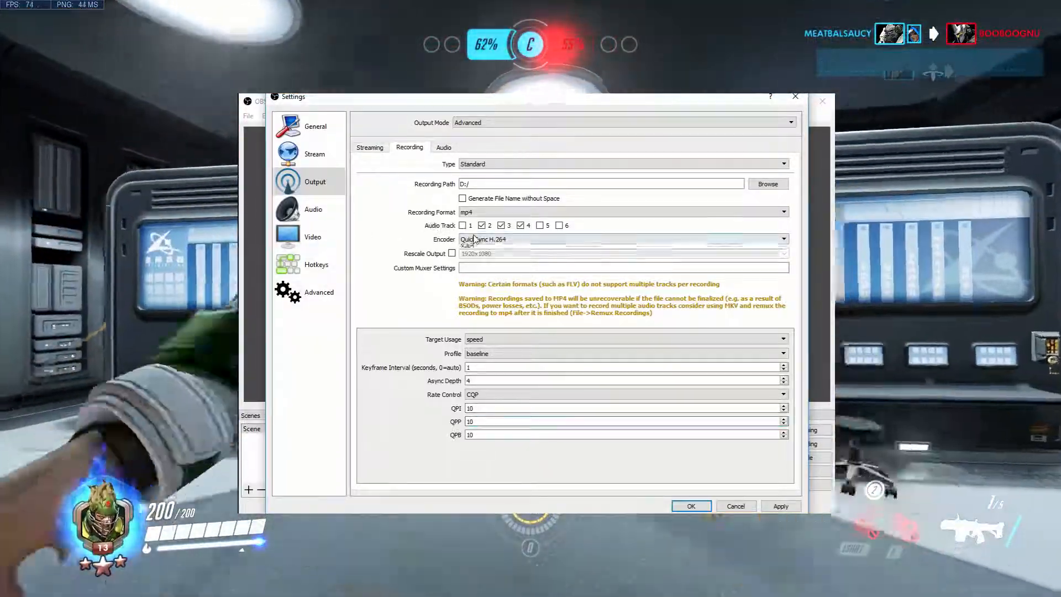
{"action": "left_click", "coordinate": [474, 239]}
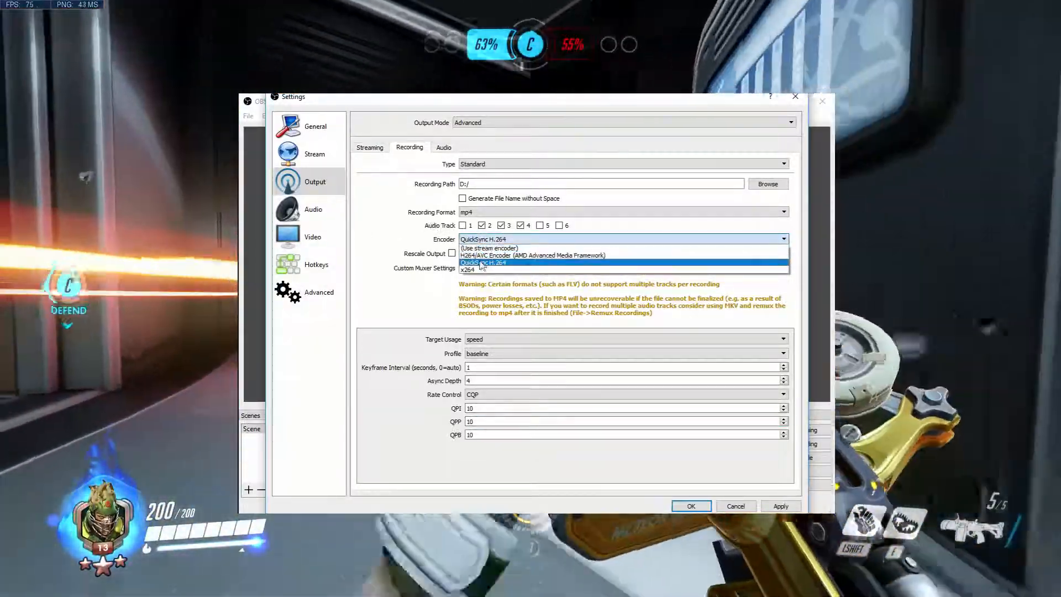
{"action": "left_click", "coordinate": [482, 262]}
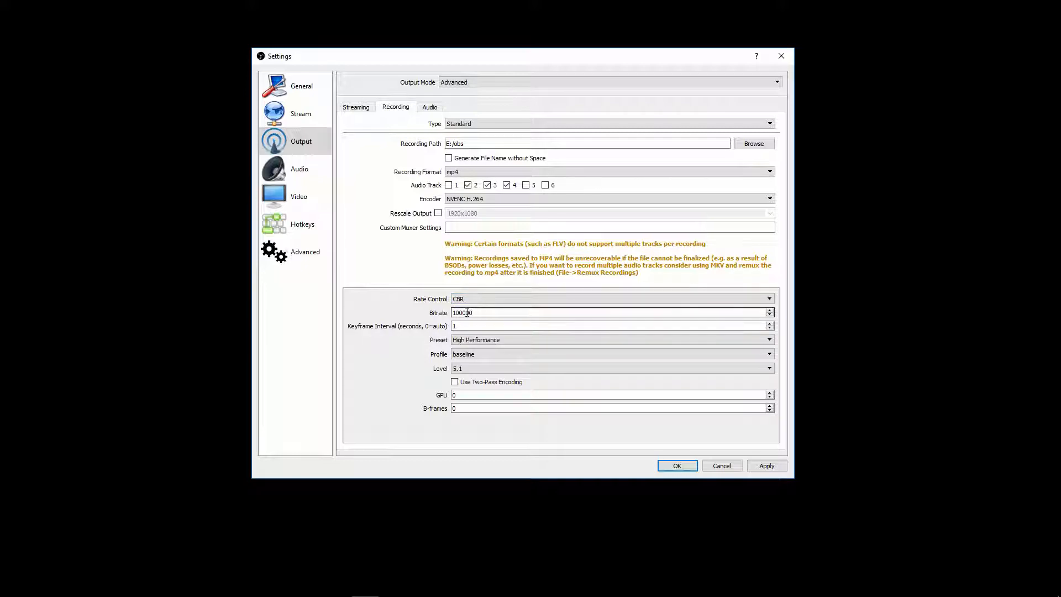
Try the CQP rate control for the NVENC H.264 recording encoder.
{"action": "type", "text": "00"}
{"action": "left_click", "coordinate": [467, 303]}
{"action": "left_click", "coordinate": [468, 322]}
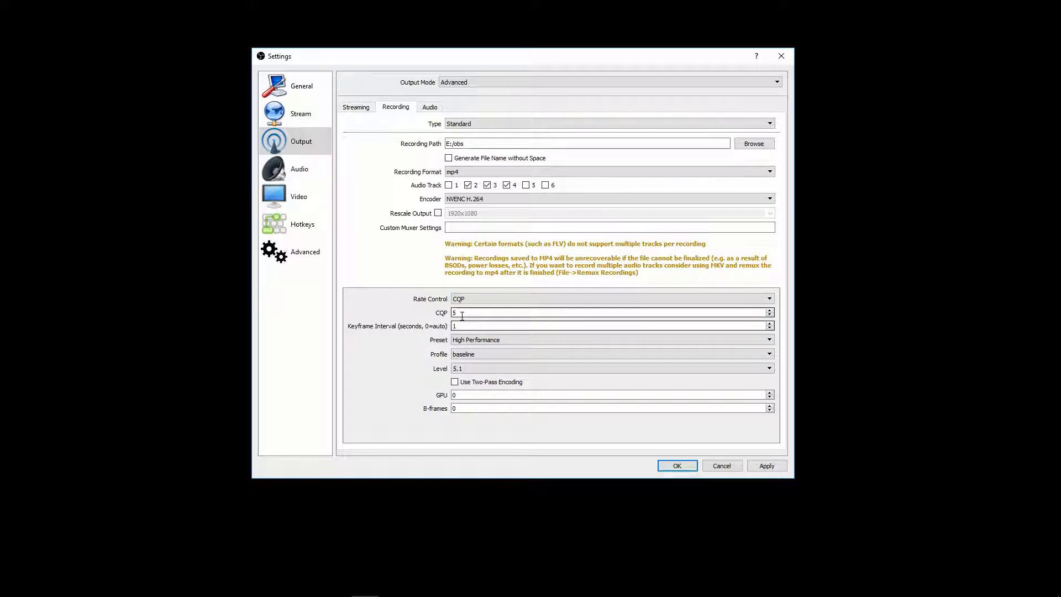
Set the NVENC recording encoder's rate control to CBR.
{"action": "left_click", "coordinate": [491, 301]}
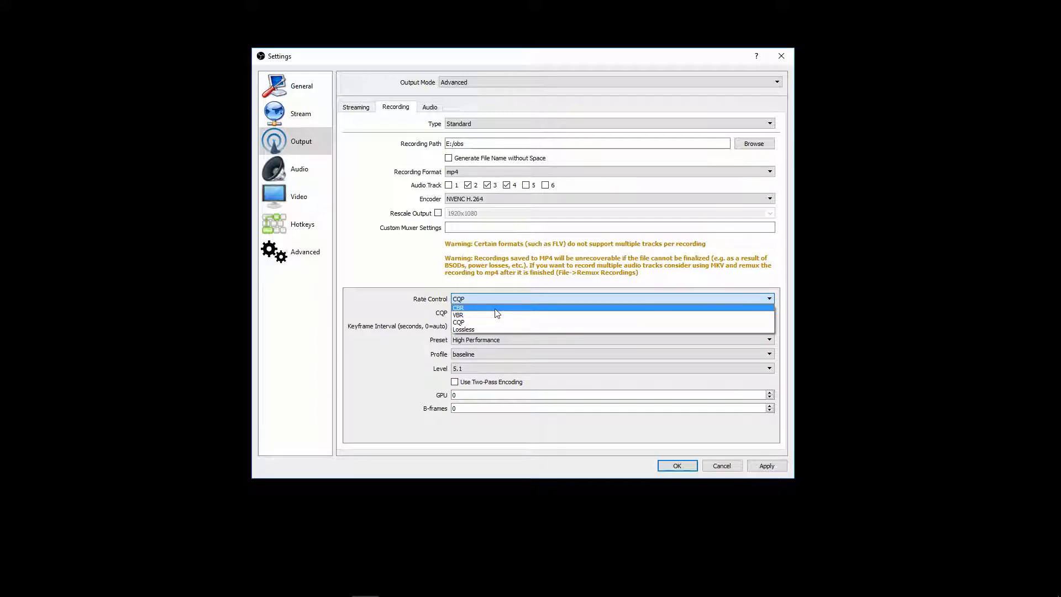
{"action": "left_click", "coordinate": [495, 308]}
{"action": "left_click", "coordinate": [456, 326]}
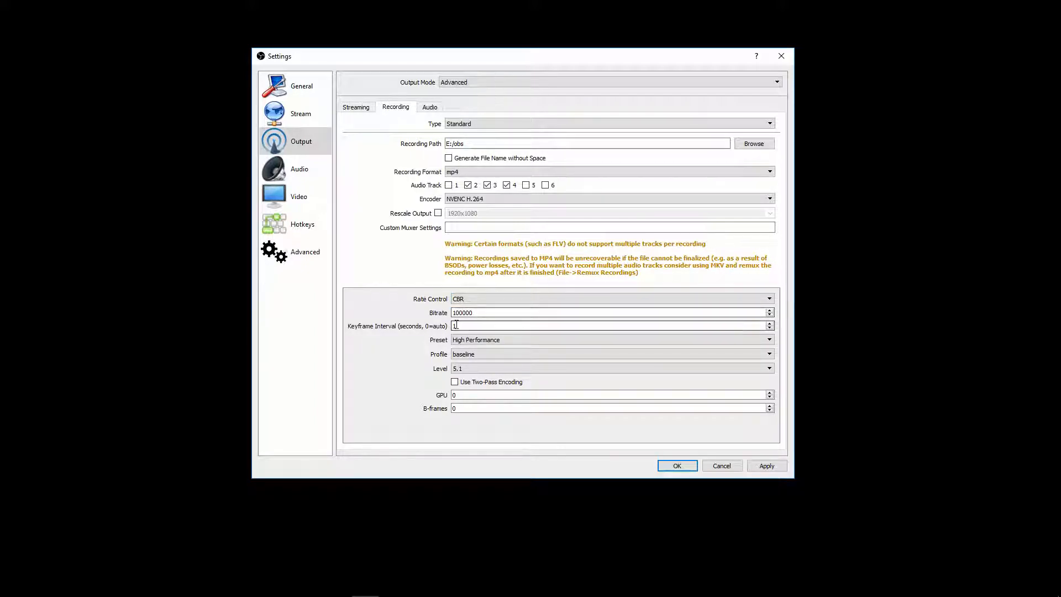
{"action": "key", "text": "Tab"}
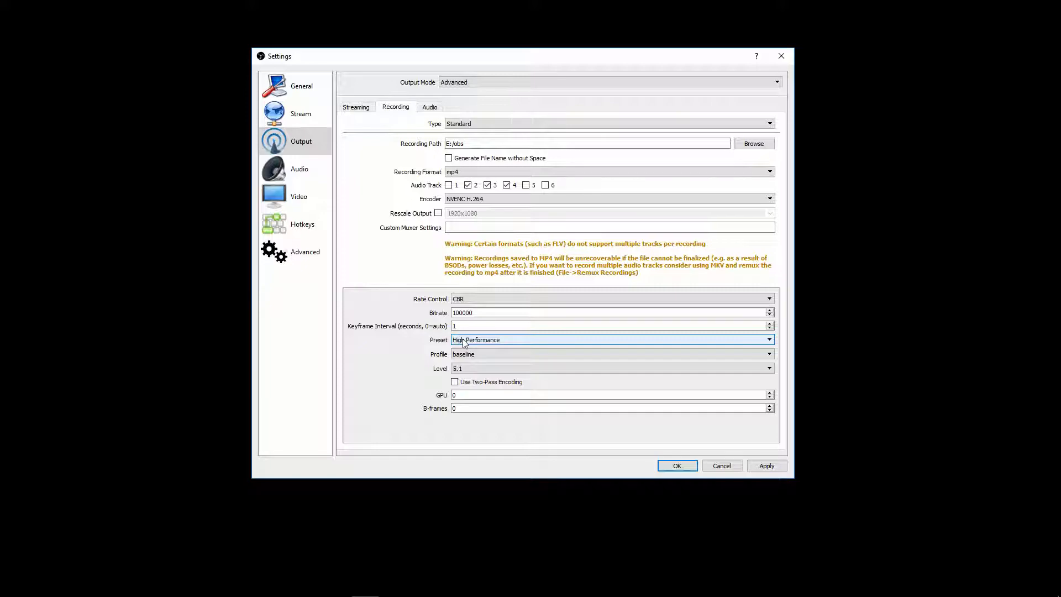
{"action": "left_click", "coordinate": [479, 370]}
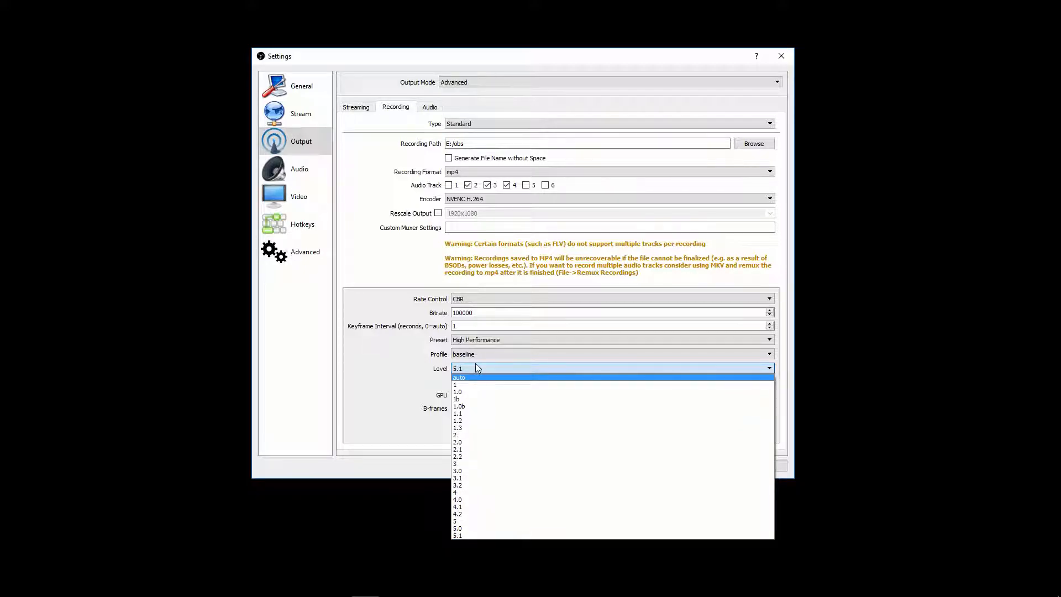
{"action": "left_click", "coordinate": [479, 371]}
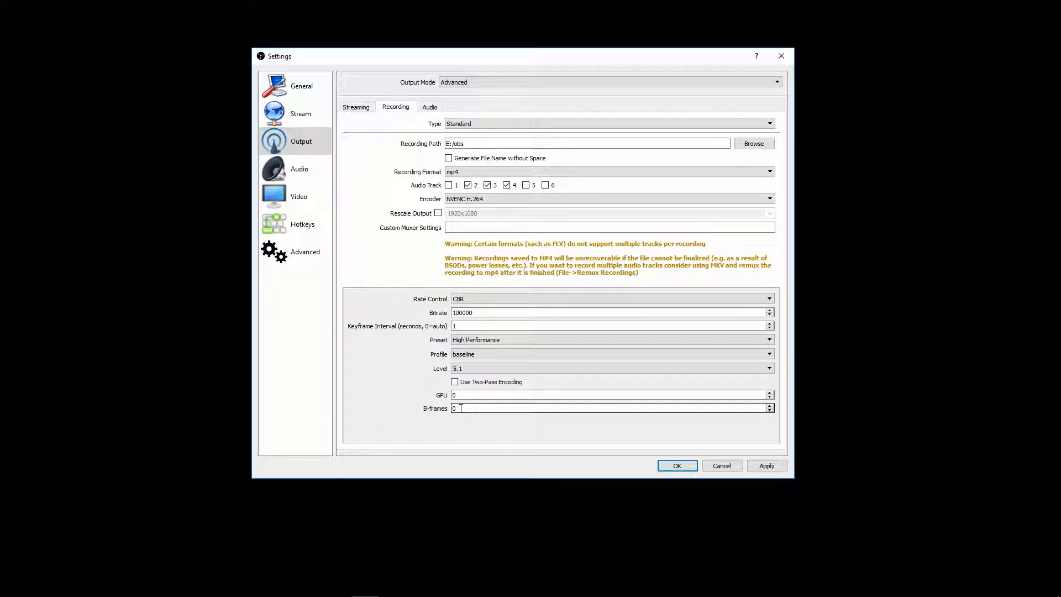
{"action": "left_click", "coordinate": [471, 354]}
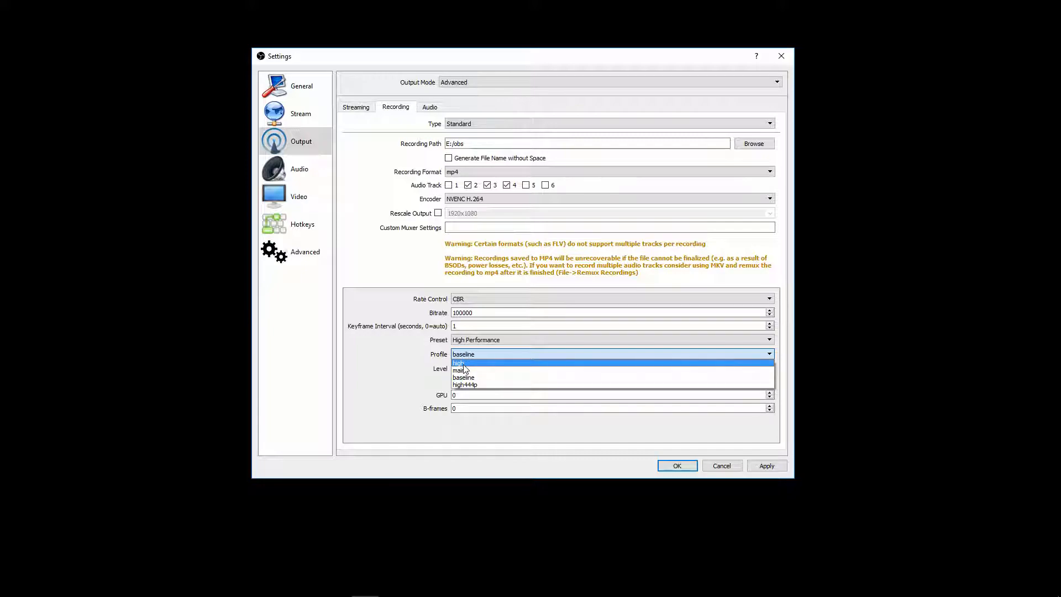
{"action": "left_click", "coordinate": [464, 378]}
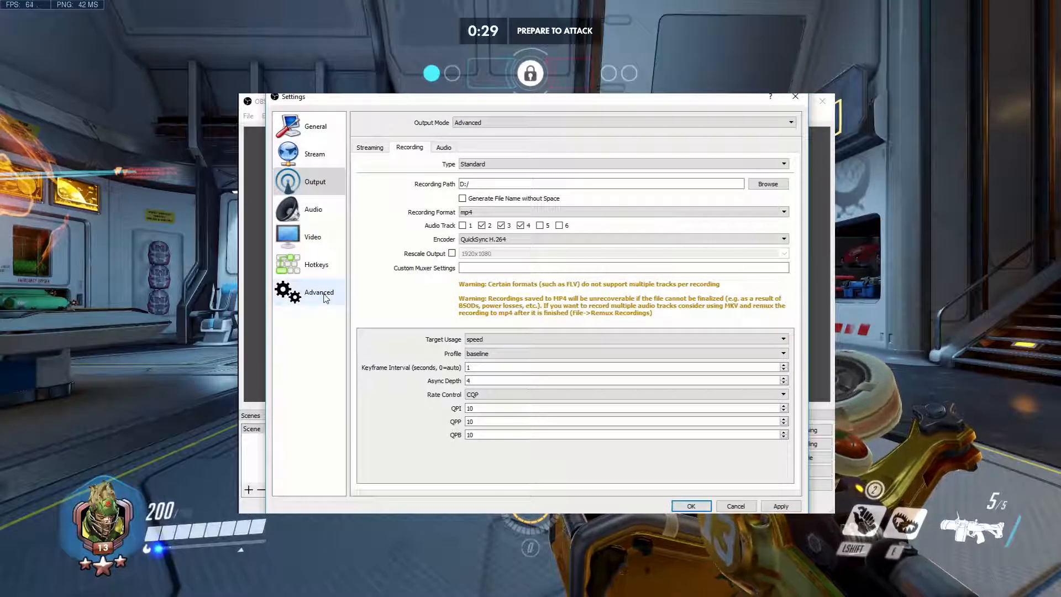
Set the video color format to I420 in the advanced settings.
{"action": "left_click", "coordinate": [325, 296]}
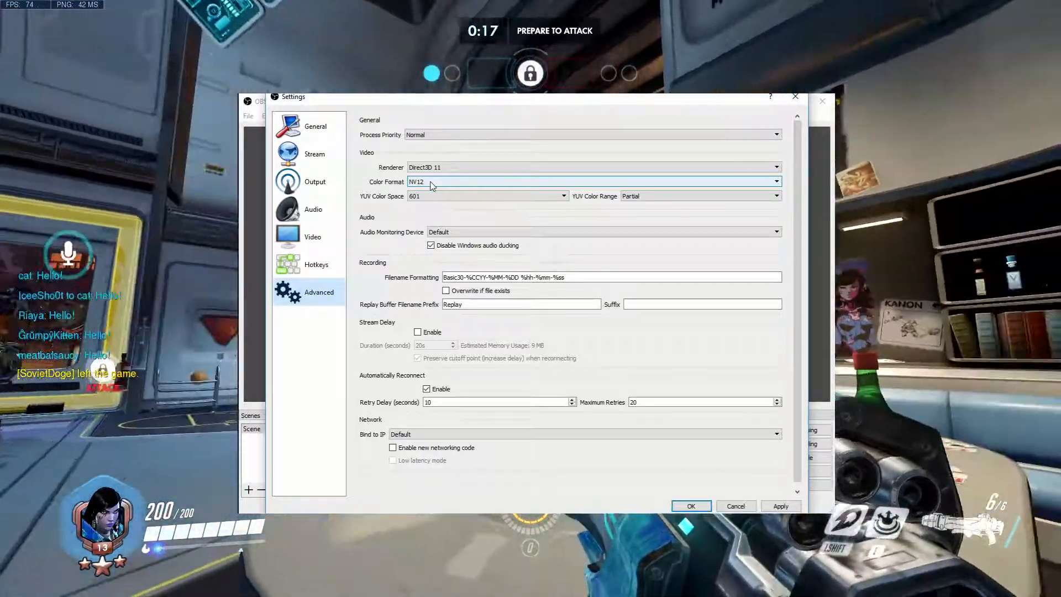
{"action": "left_click", "coordinate": [432, 184]}
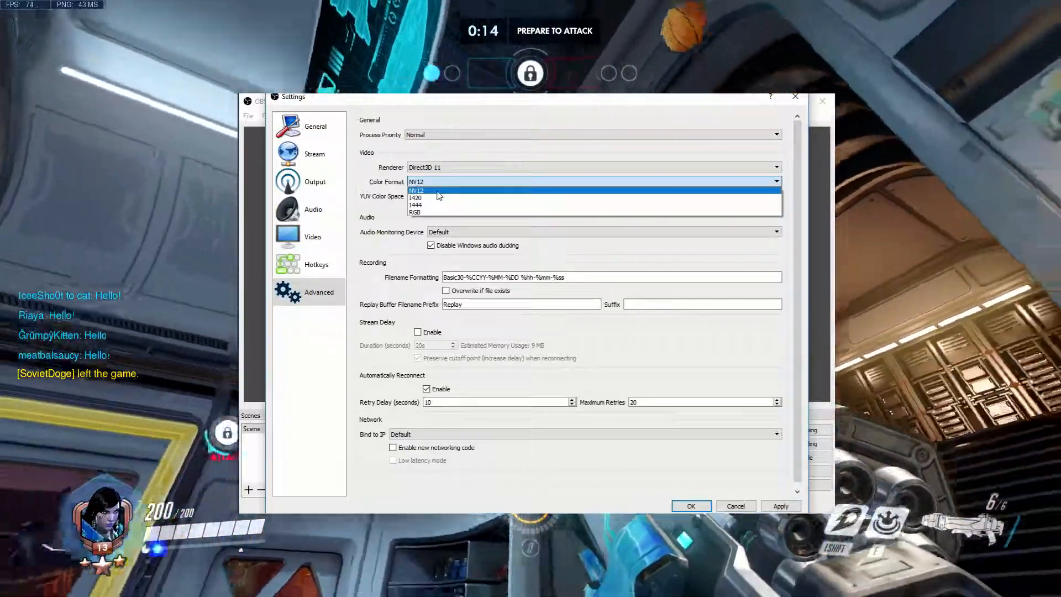
{"action": "left_click", "coordinate": [438, 192]}
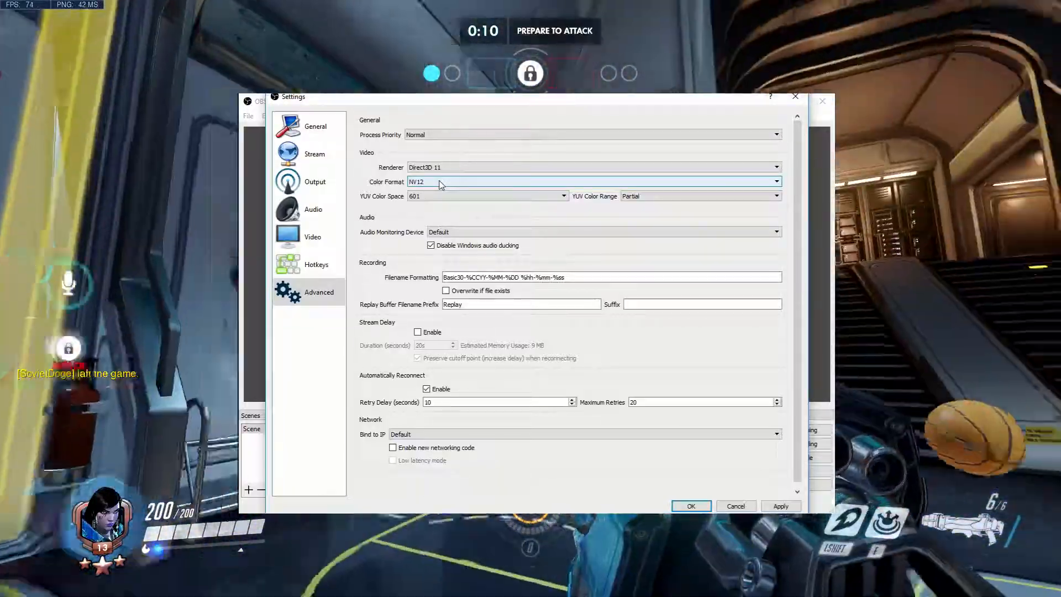
{"action": "left_click", "coordinate": [440, 184]}
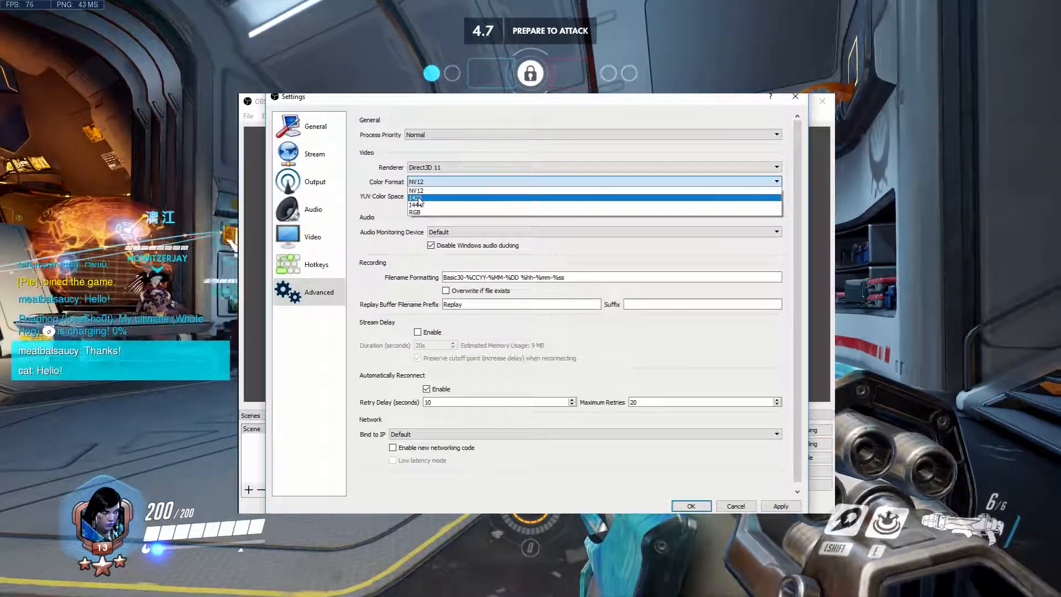
{"action": "left_click", "coordinate": [418, 198]}
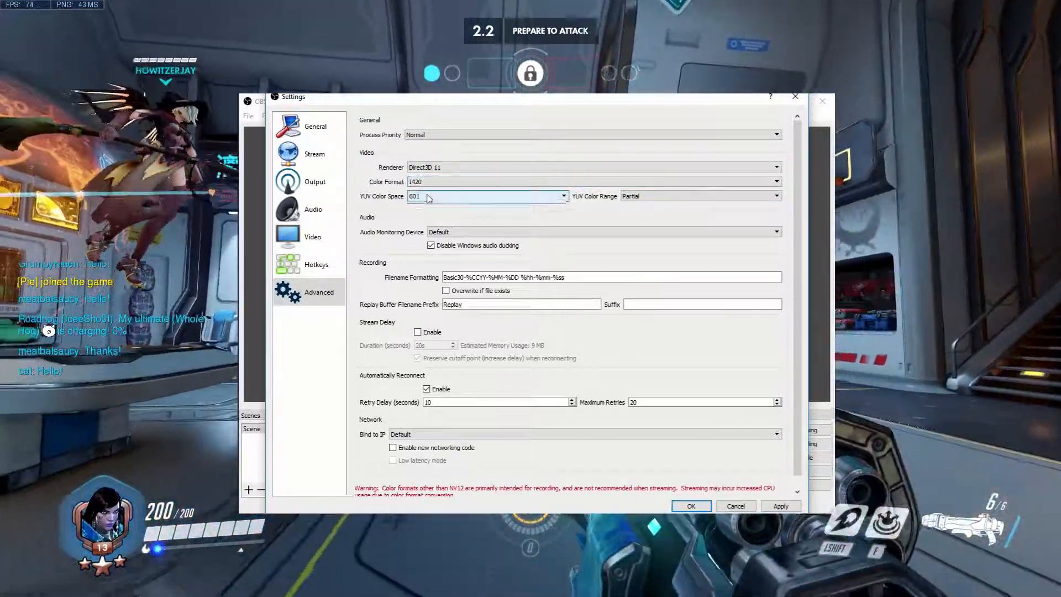
Set the YUV color space to 709 and apply the settings.
{"action": "left_click", "coordinate": [430, 196]}
{"action": "left_click", "coordinate": [431, 205]}
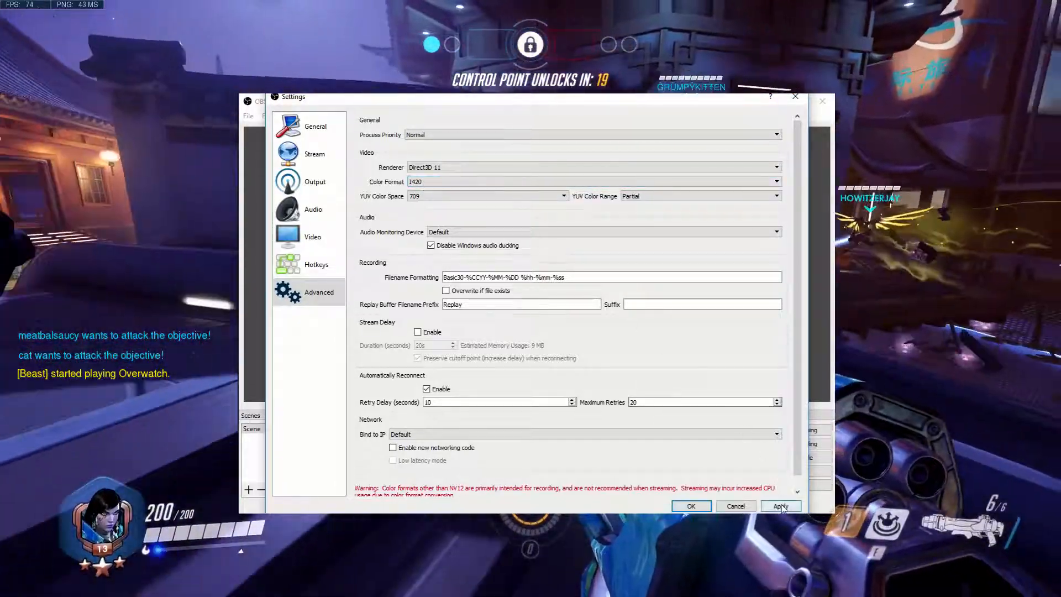
{"action": "left_click", "coordinate": [780, 506]}
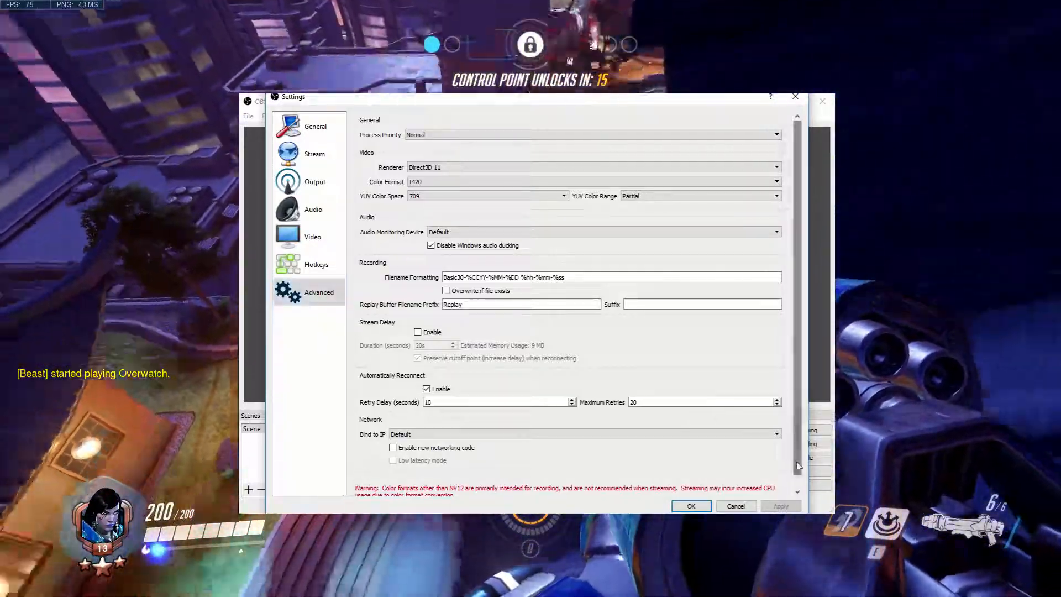
Read the color format warning at the end of the advanced settings.
{"action": "left_click_drag", "start_coordinate": [797, 457], "coordinate": [797, 468]}
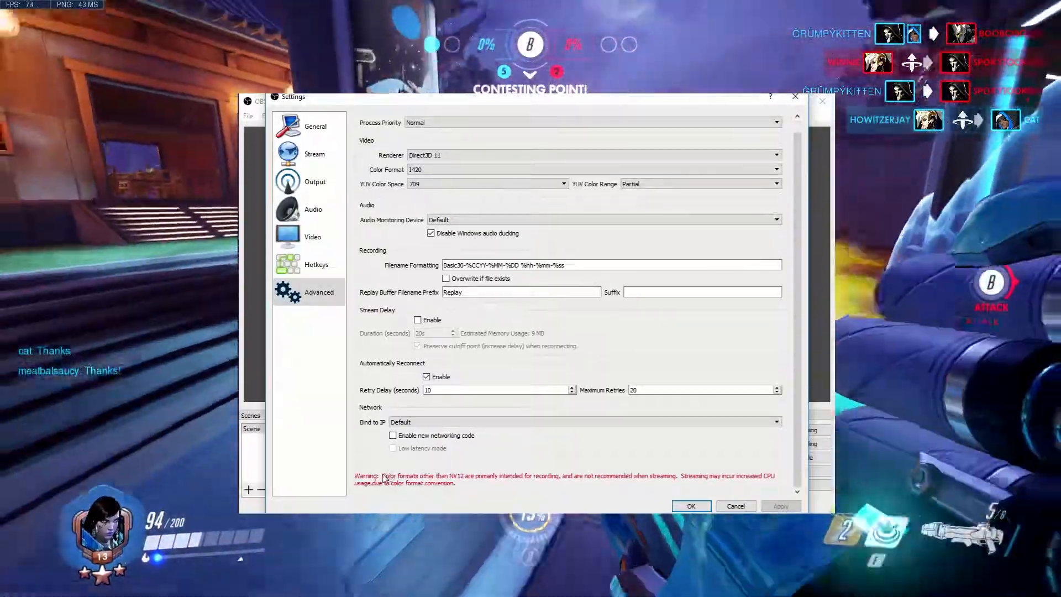
{"action": "scroll", "coordinate": [454, 207], "scroll_direction": "up", "scroll_amount": 1}
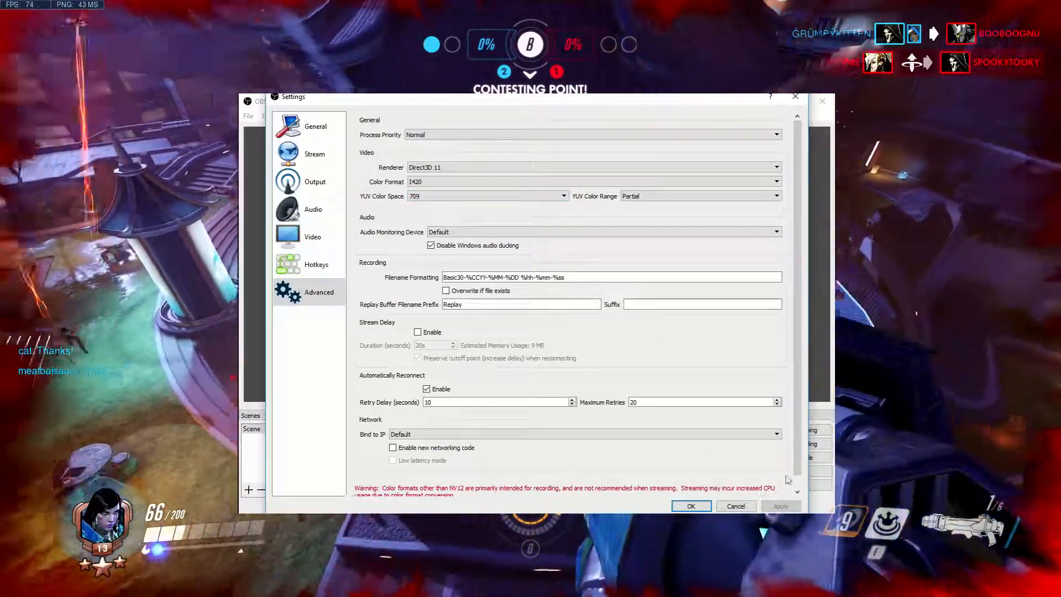
{"action": "scroll", "coordinate": [802, 468], "scroll_direction": "down", "scroll_amount": 1}
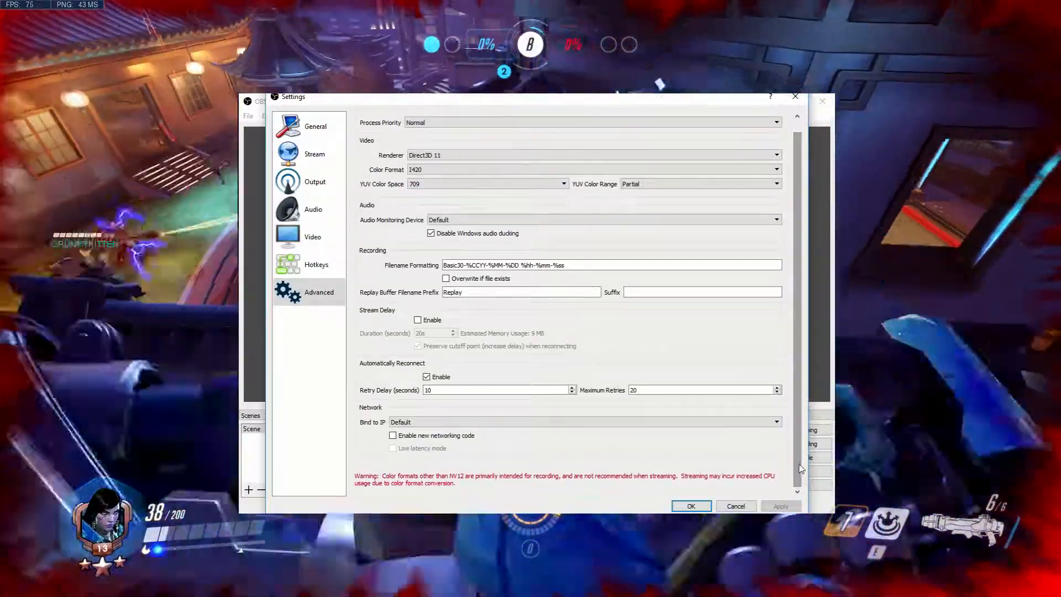
{"action": "scroll", "coordinate": [803, 437], "scroll_direction": "up", "scroll_amount": 1}
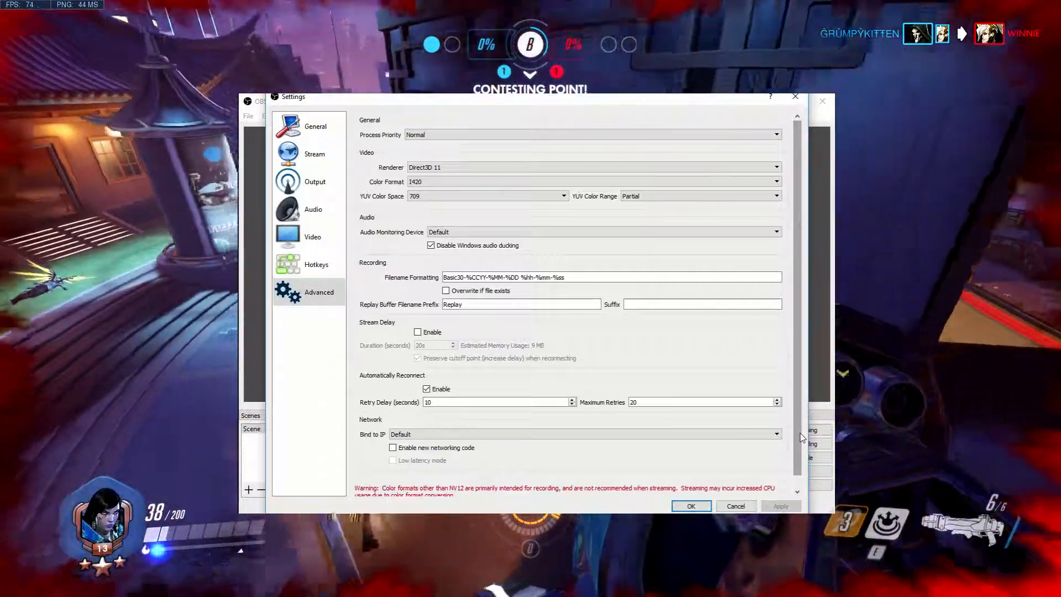
{"action": "scroll", "coordinate": [800, 436], "scroll_direction": "down", "scroll_amount": 1}
{"action": "scroll", "coordinate": [801, 431], "scroll_direction": "up", "scroll_amount": 1}
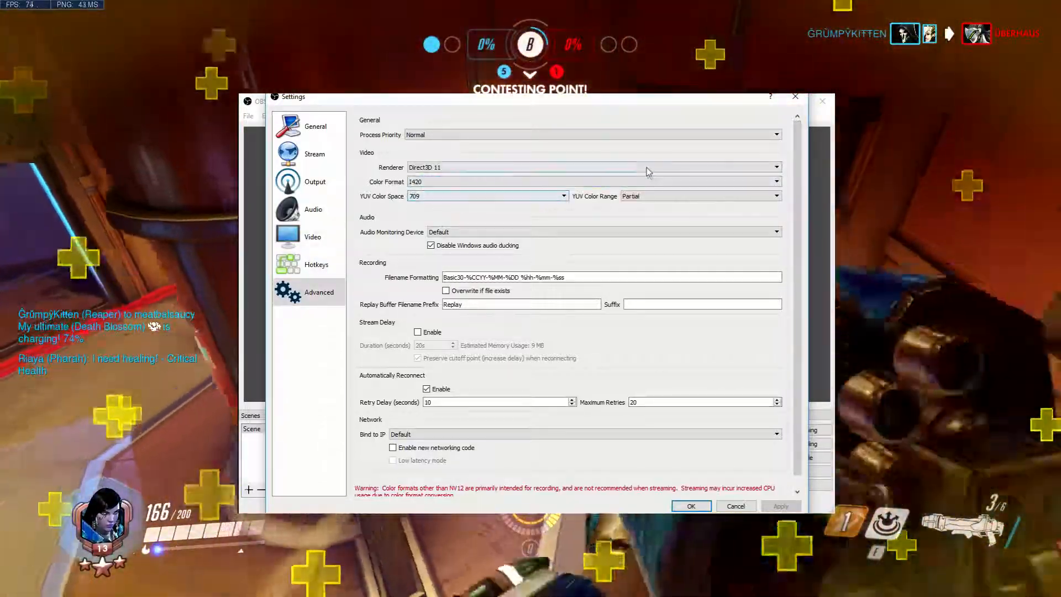
{"action": "scroll", "coordinate": [718, 262], "scroll_direction": "down", "scroll_amount": 1}
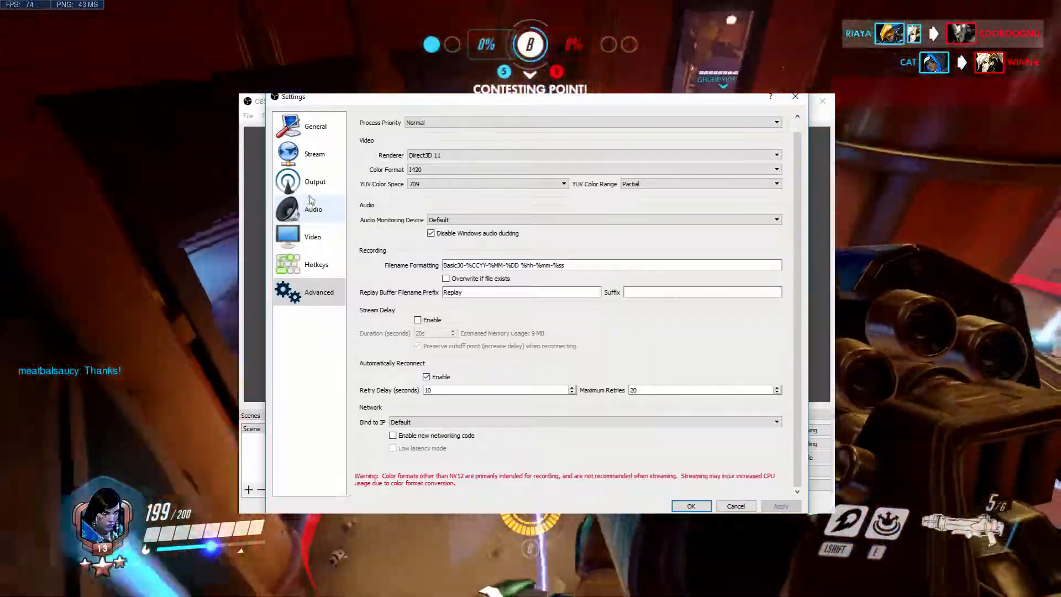
Check the streaming output's audio track selection and the bitrate options available for audio Track 1.
{"action": "left_click", "coordinate": [316, 190]}
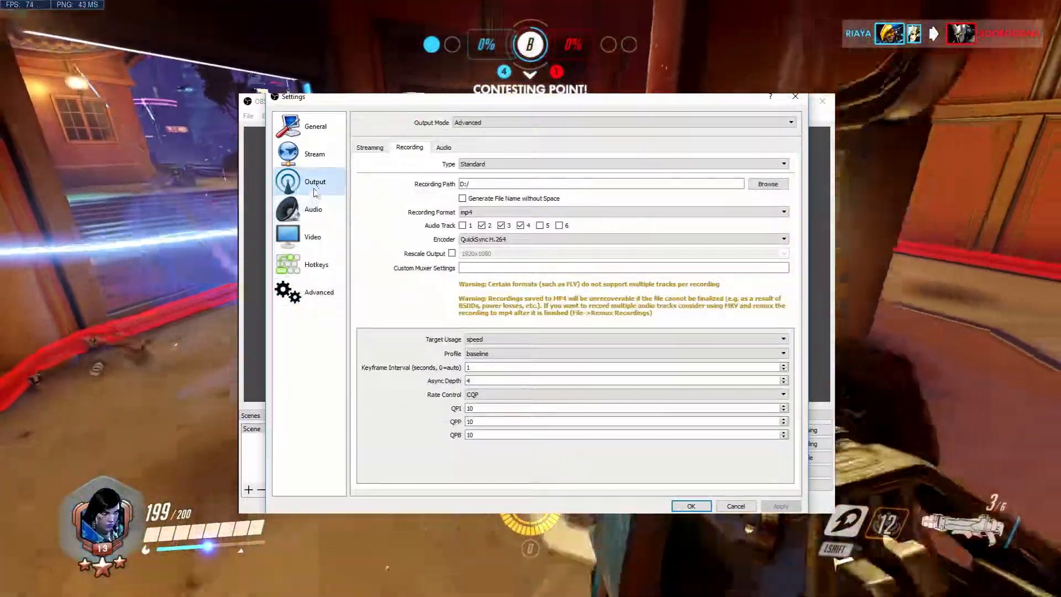
{"action": "left_click", "coordinate": [443, 148]}
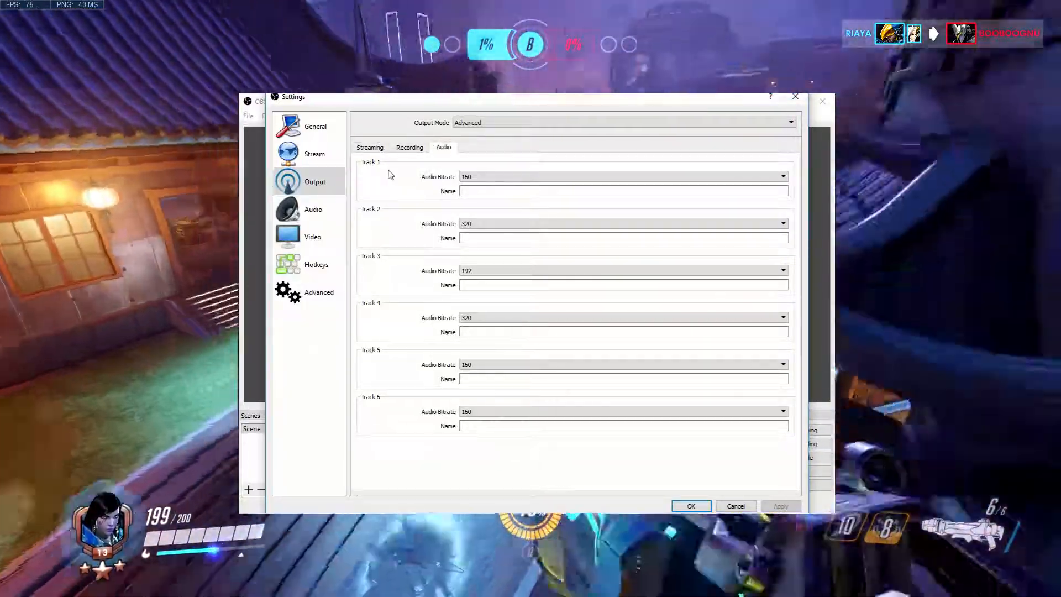
{"action": "left_click", "coordinate": [379, 148]}
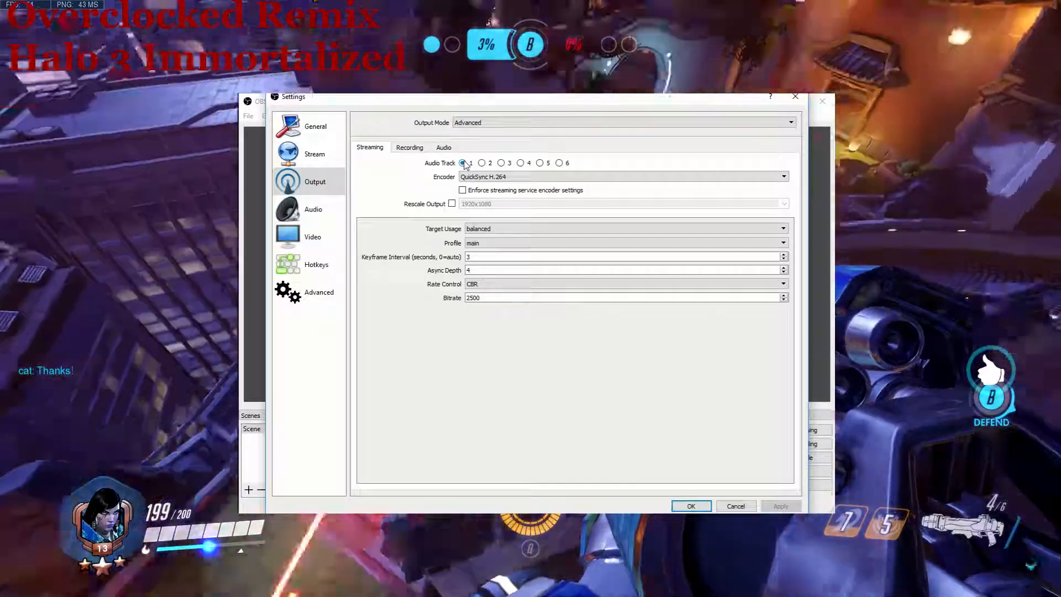
{"action": "left_click", "coordinate": [444, 148]}
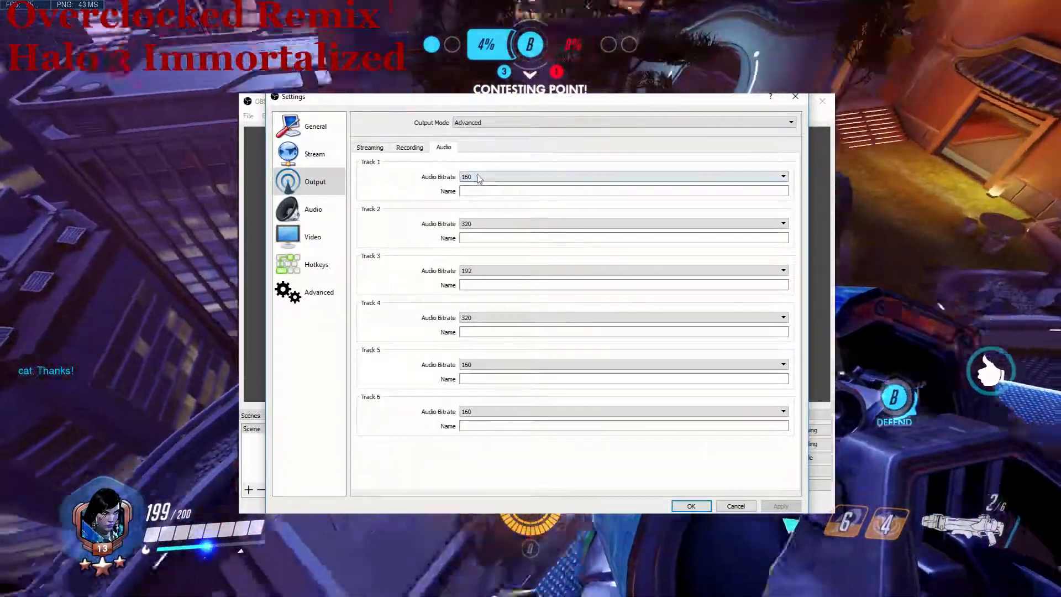
{"action": "left_click", "coordinate": [478, 177]}
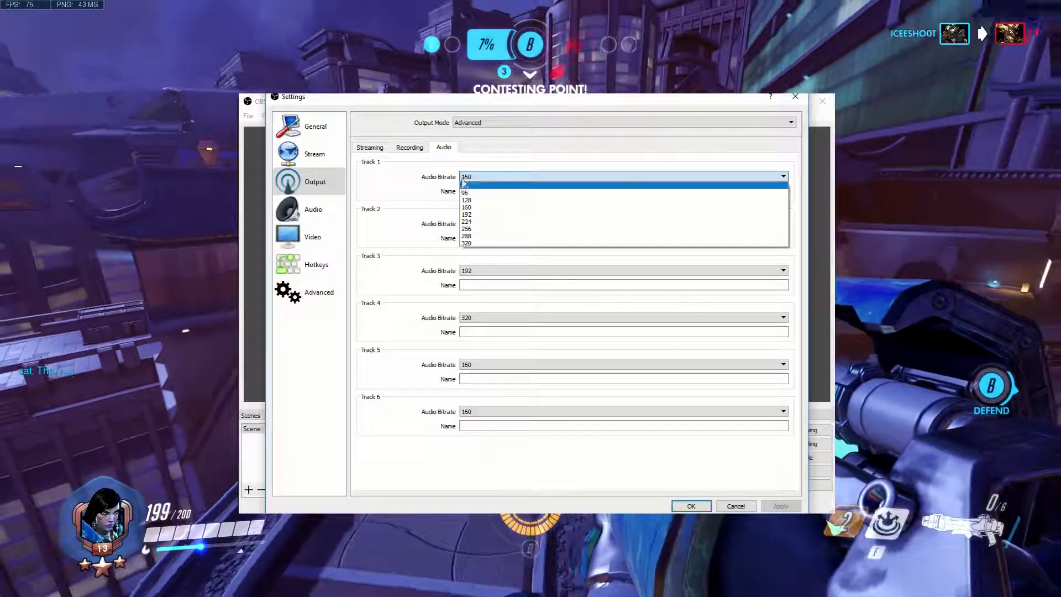
{"action": "left_click", "coordinate": [467, 176]}
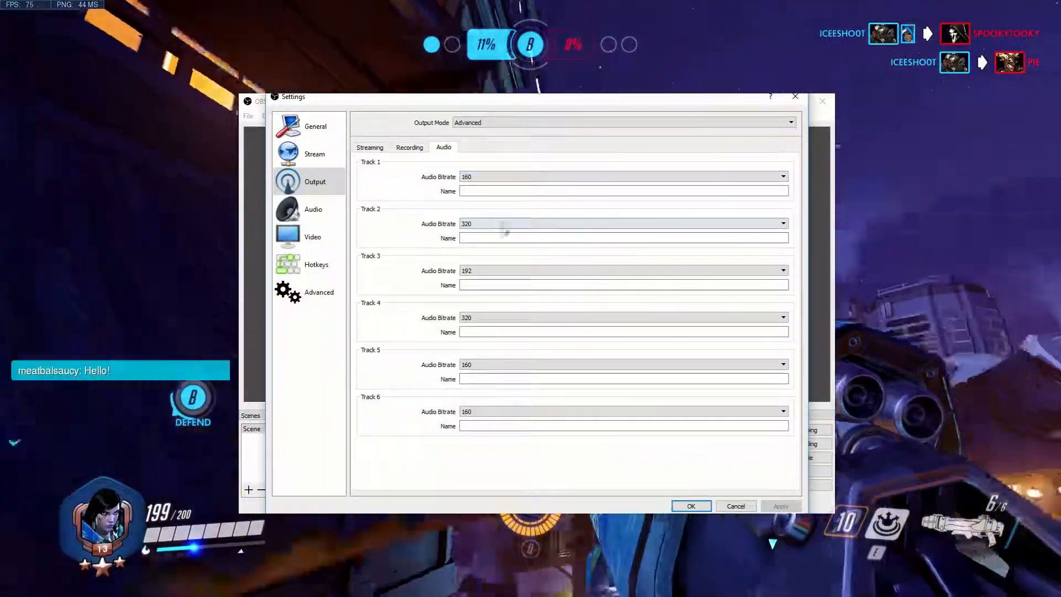
Compare the audio tracks selected for recording with the output track bitrates, and close the settings with OK.
{"action": "left_click", "coordinate": [411, 148]}
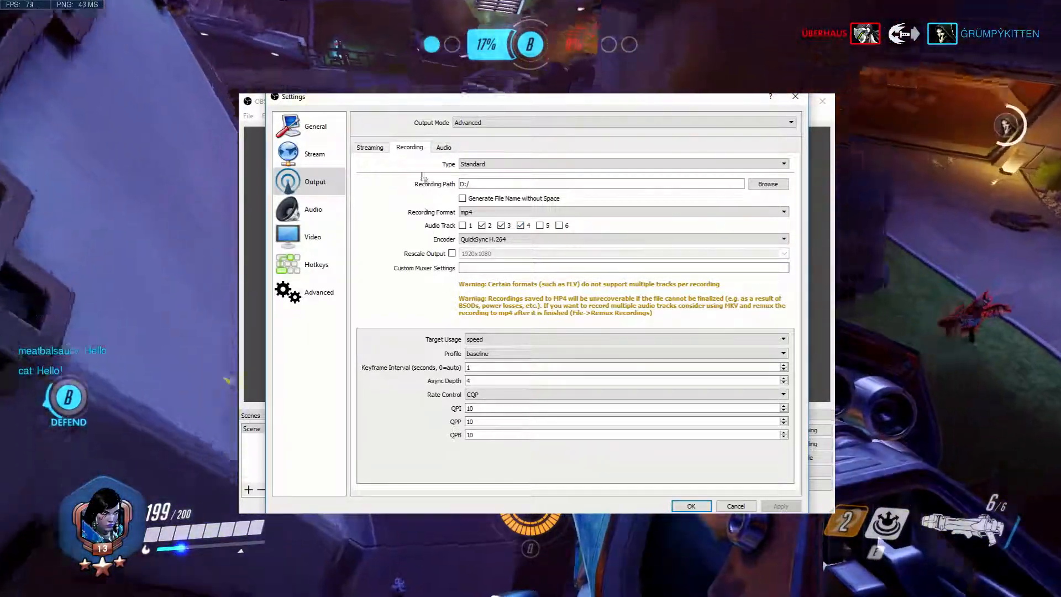
{"action": "left_click", "coordinate": [445, 148]}
{"action": "left_click", "coordinate": [410, 147]}
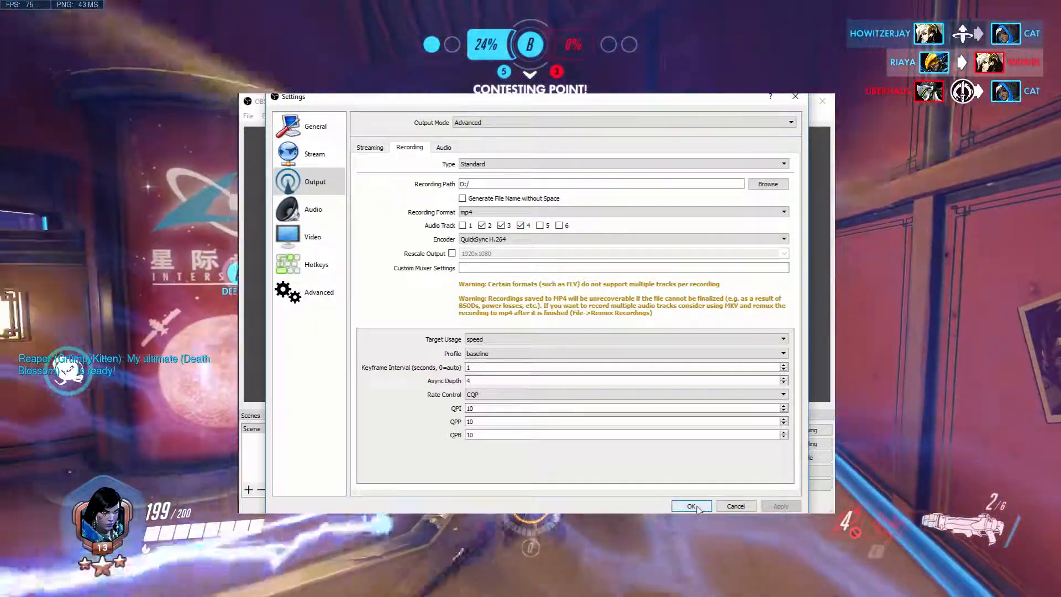
{"action": "left_click", "coordinate": [691, 506]}
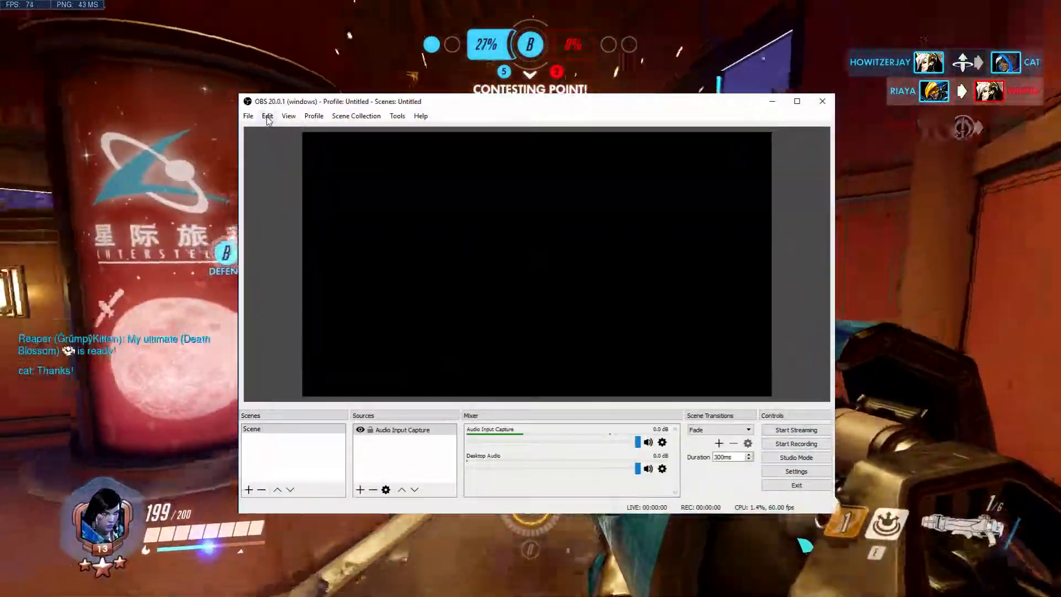
Review the track assignments of Audio Input Capture and Desktop Audio in the Advanced Audio Properties, and close the dialog.
{"action": "left_click", "coordinate": [268, 115]}
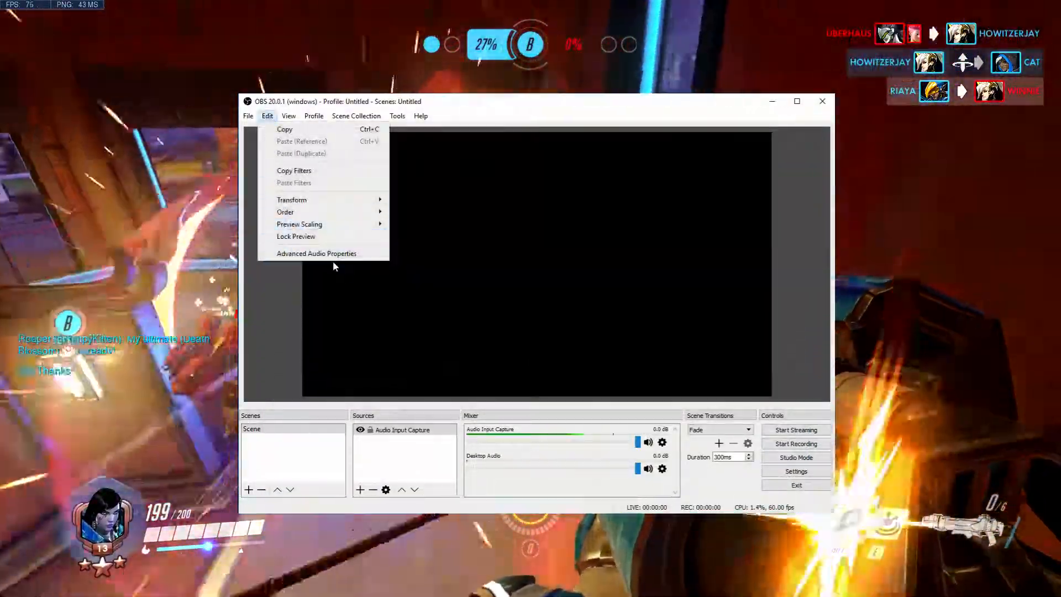
{"action": "left_click", "coordinate": [334, 253]}
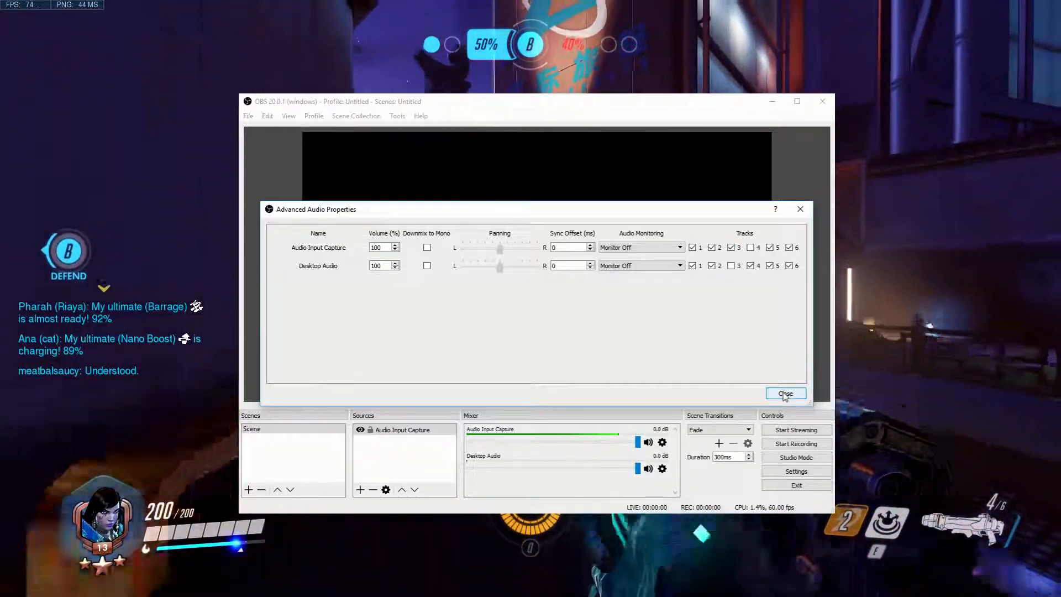
{"action": "left_click", "coordinate": [784, 393]}
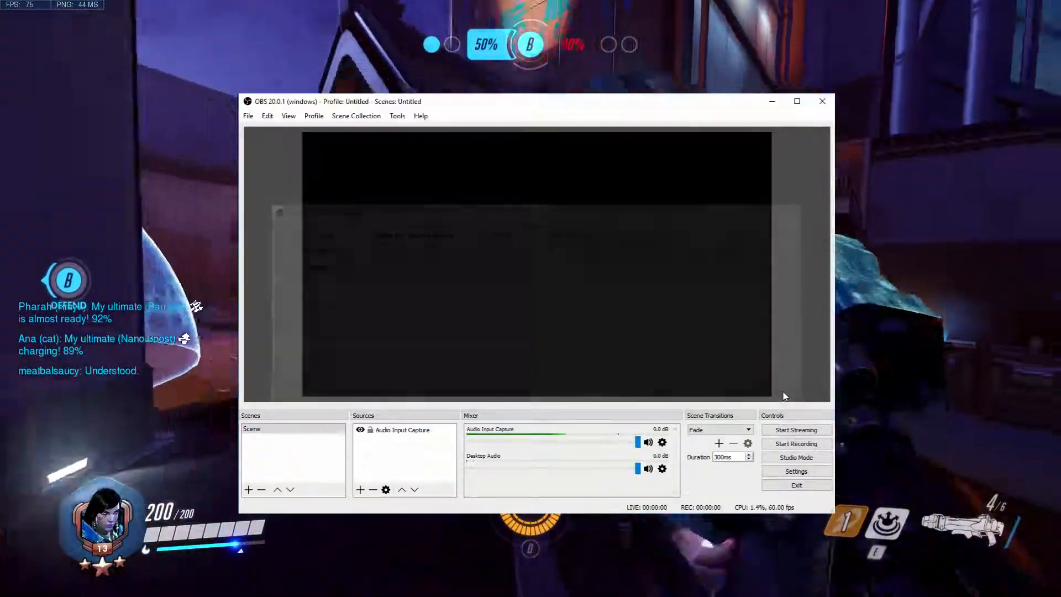
Reopen the settings and review the output audio track bitrates and the recording output configuration.
{"action": "left_click", "coordinate": [796, 470]}
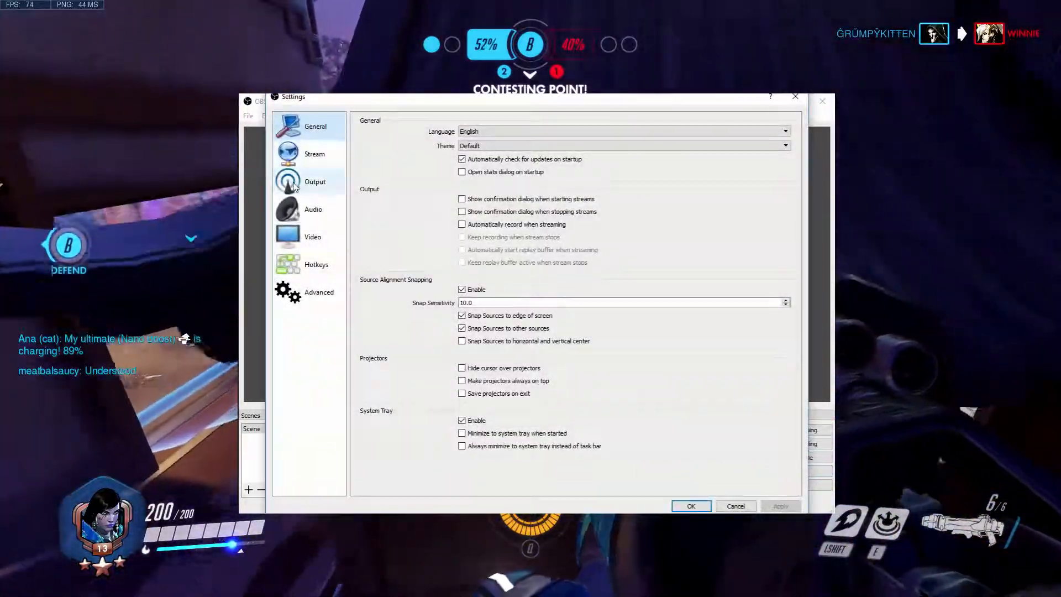
{"action": "left_click", "coordinate": [313, 209]}
{"action": "left_click", "coordinate": [315, 181]}
{"action": "left_click", "coordinate": [409, 148]}
{"action": "left_click", "coordinate": [443, 148]}
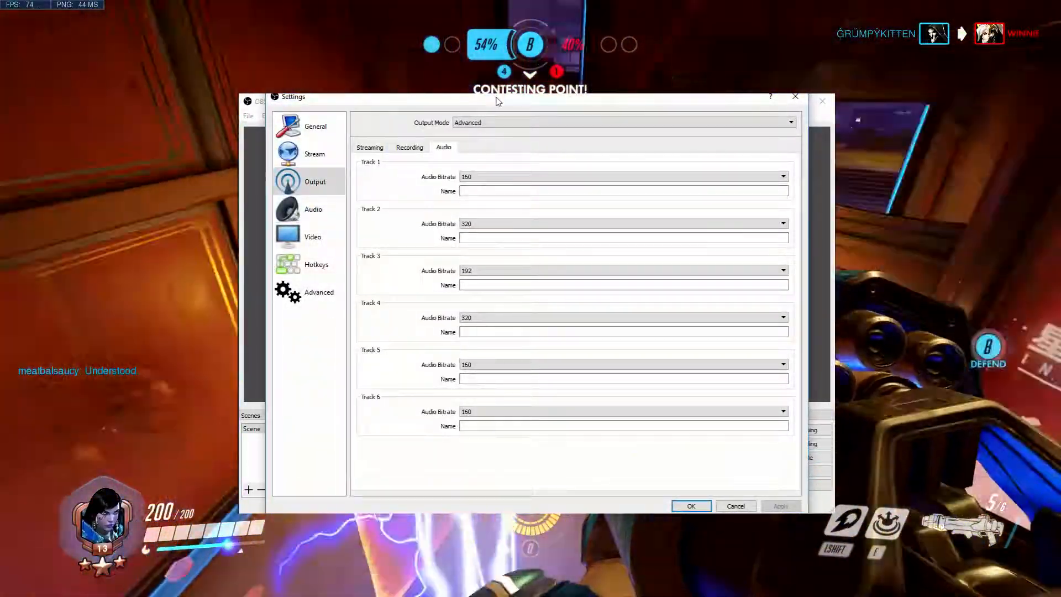
{"action": "left_click_drag", "start_coordinate": [497, 99], "coordinate": [518, 95]}
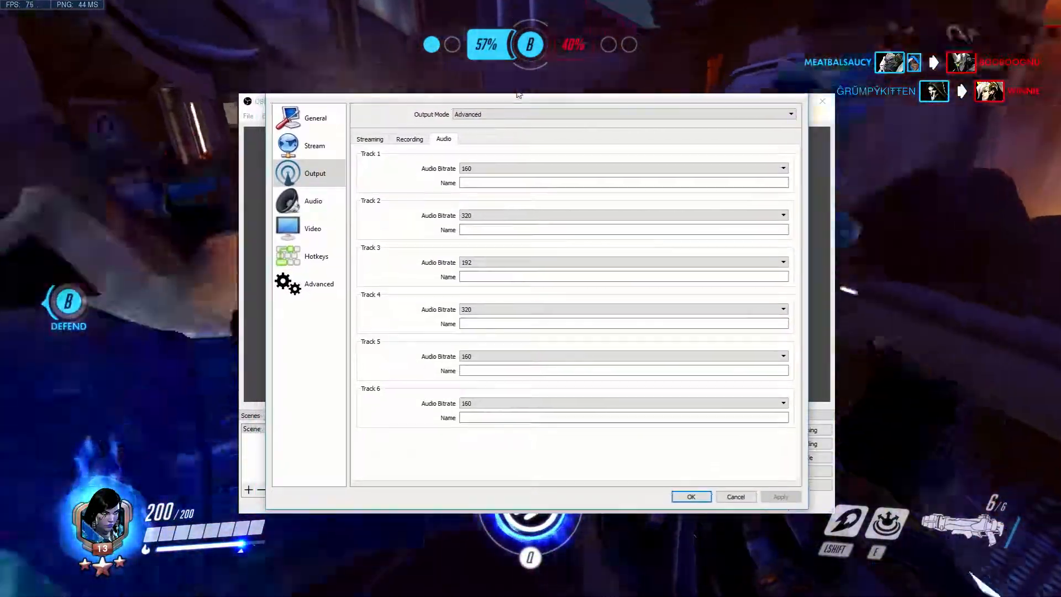
{"action": "left_click", "coordinate": [408, 140]}
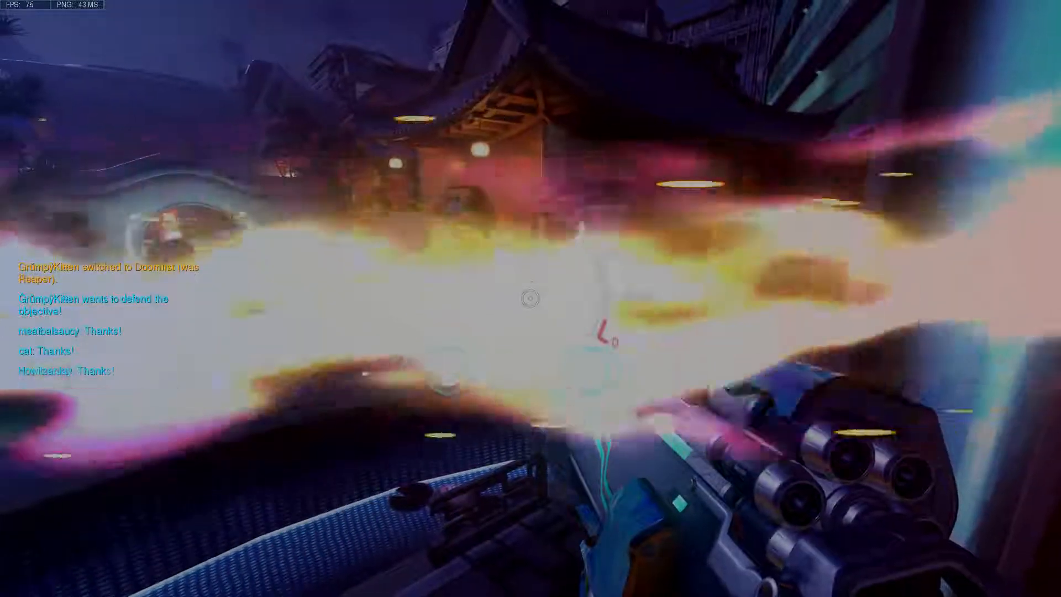
{"action": "key", "text": "Tab"}
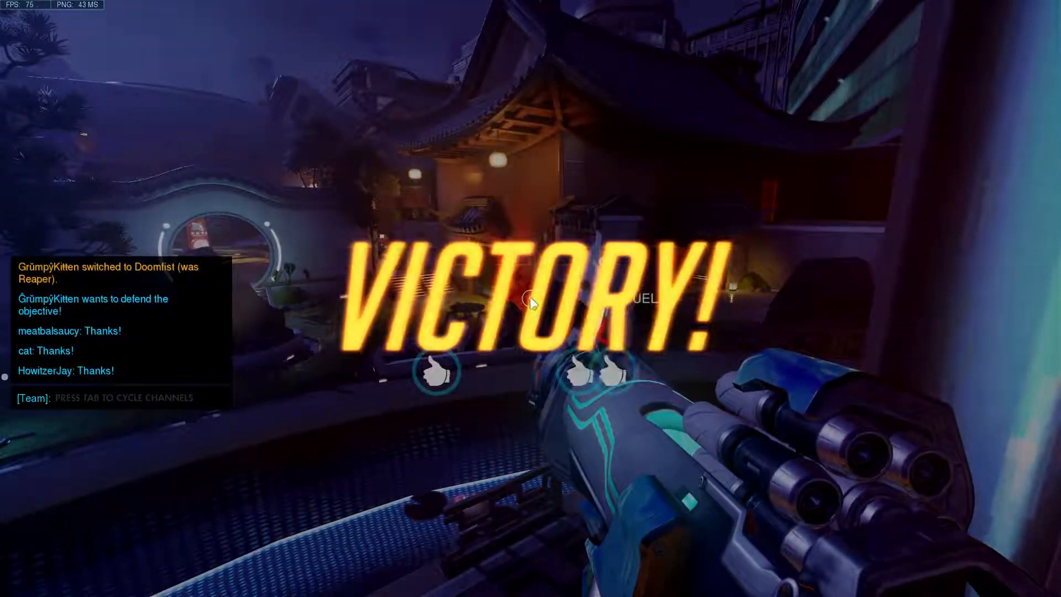